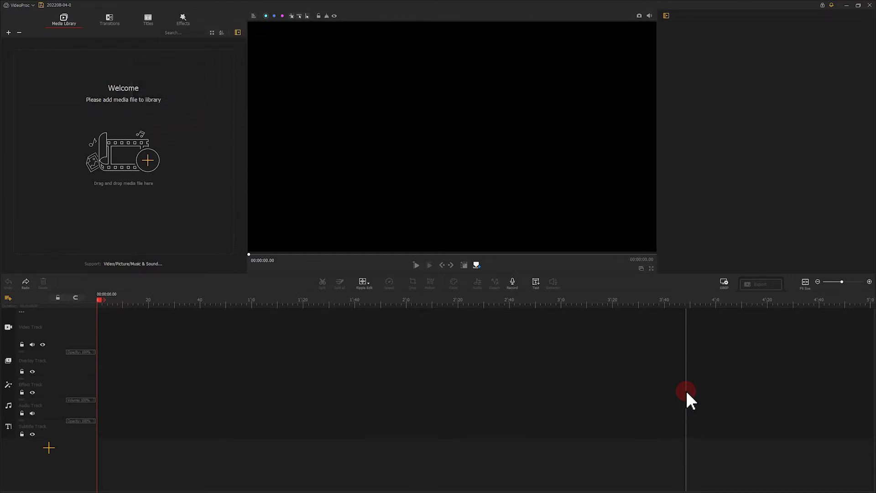
Add a title clip with its 'Text Here' placeholder deleted, and snapshot the black frame to 202208-04-0.png.
left_click(535, 282)
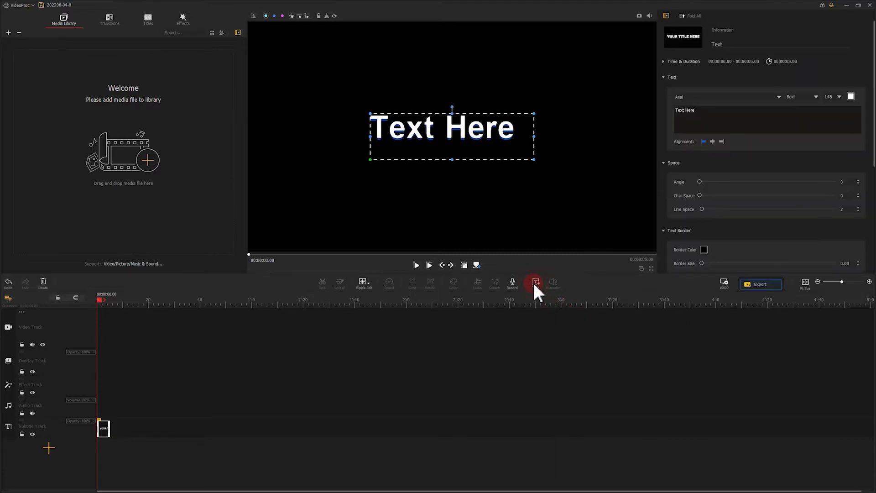
left_click_drag(697, 111, 676, 110)
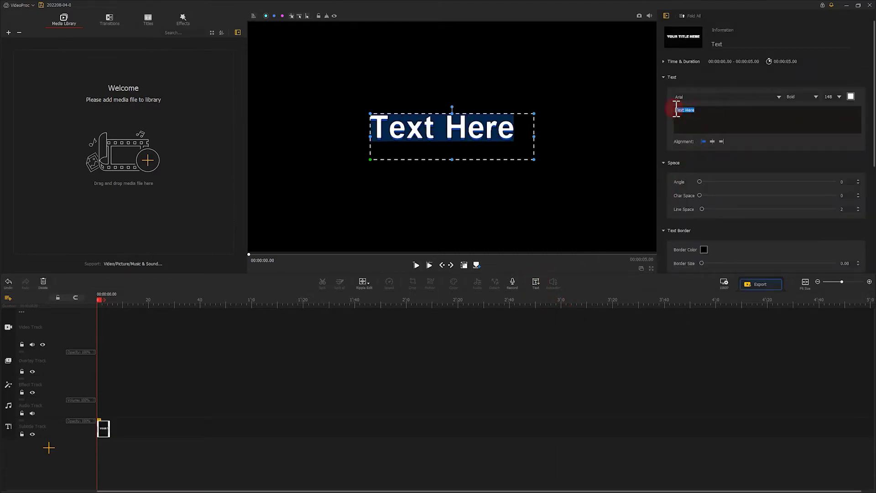
key("BackSpace")
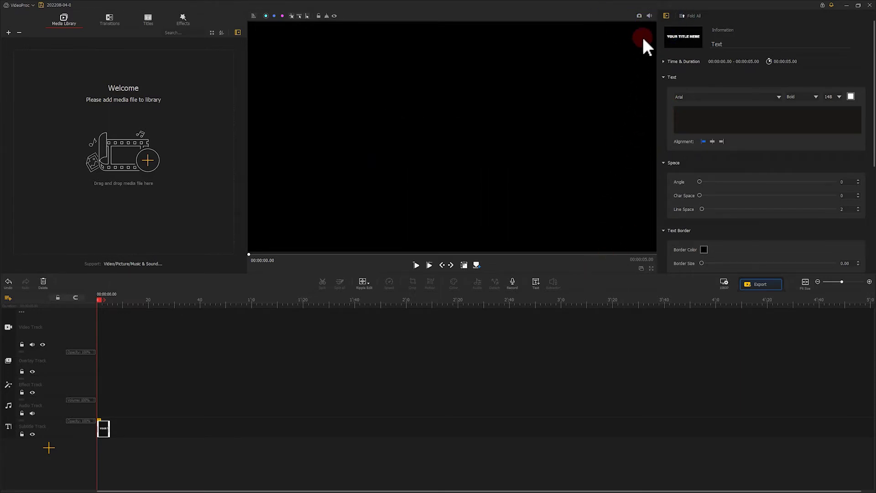
left_click(639, 16)
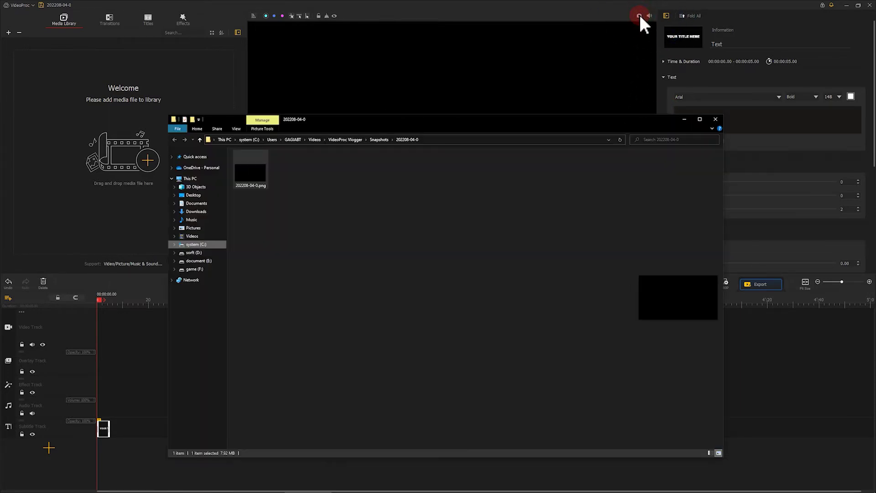
left_click(593, 18)
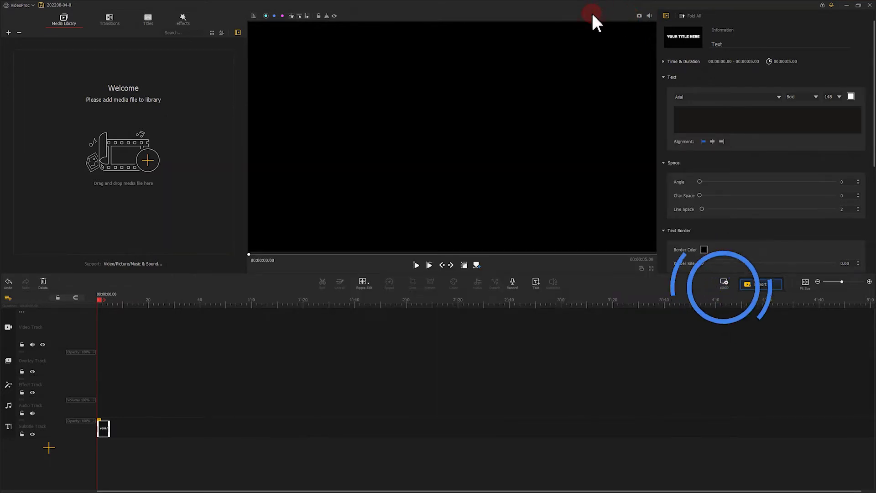
Set the project background to White and snapshot the white frame as 202208-04-0_0.png.
left_click(728, 281)
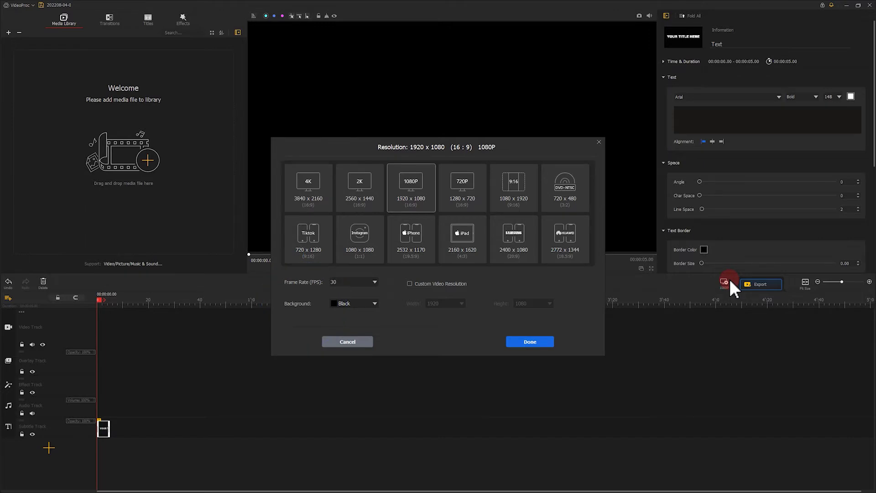
left_click(355, 302)
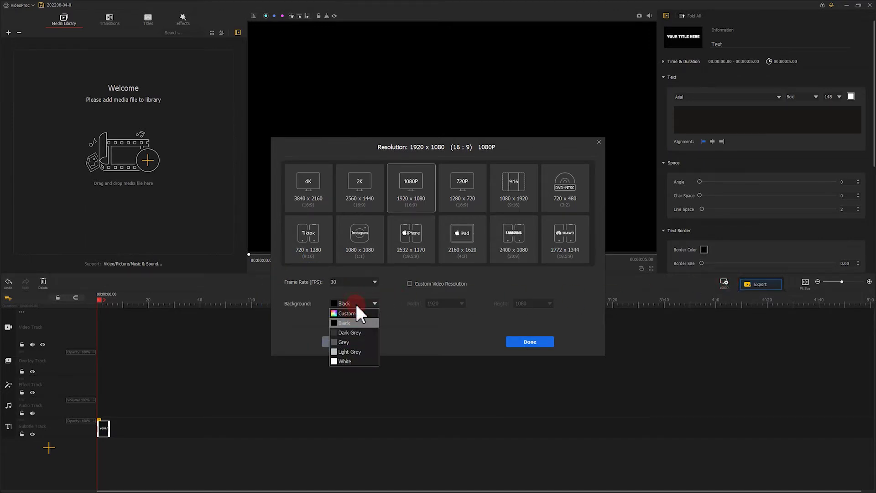
left_click(357, 361)
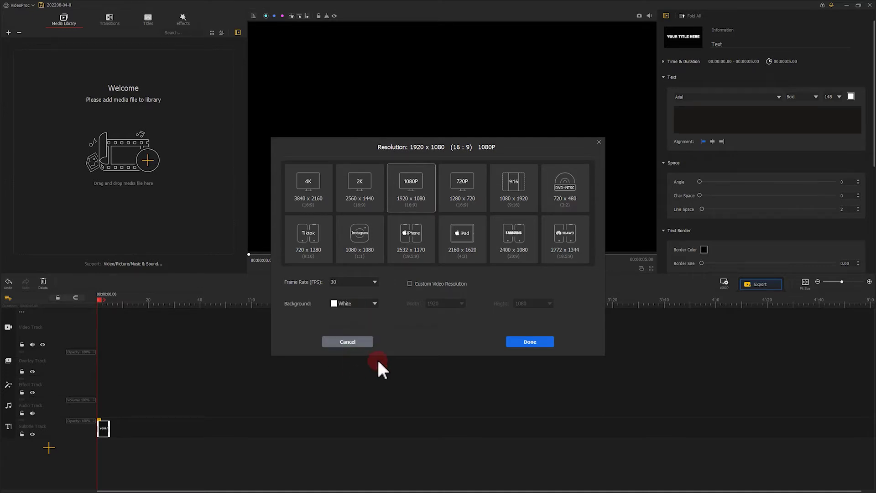
left_click(529, 342)
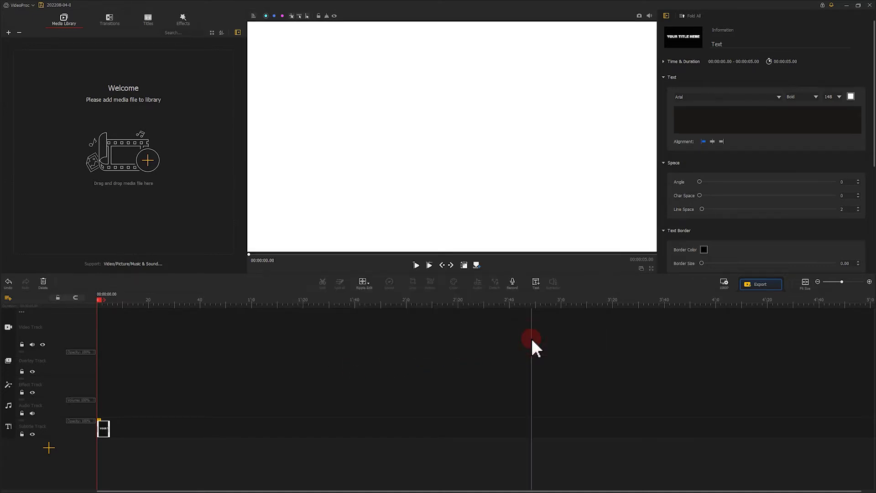
left_click(639, 16)
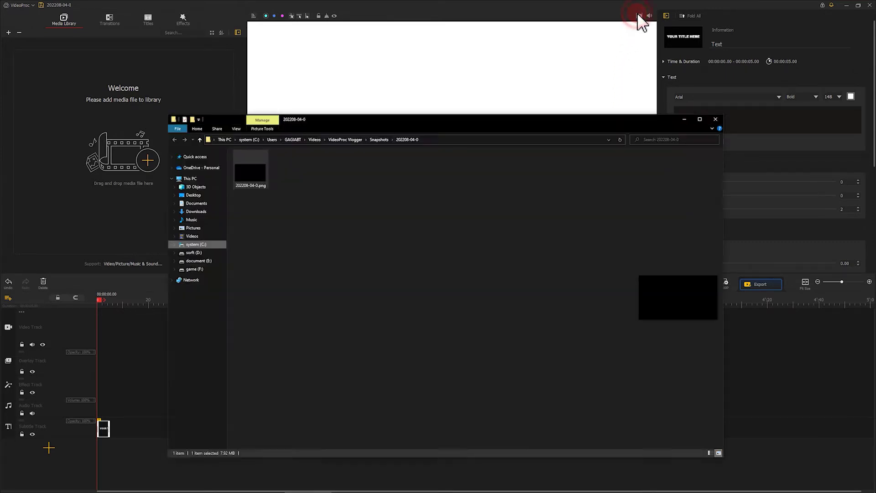
left_click(639, 16)
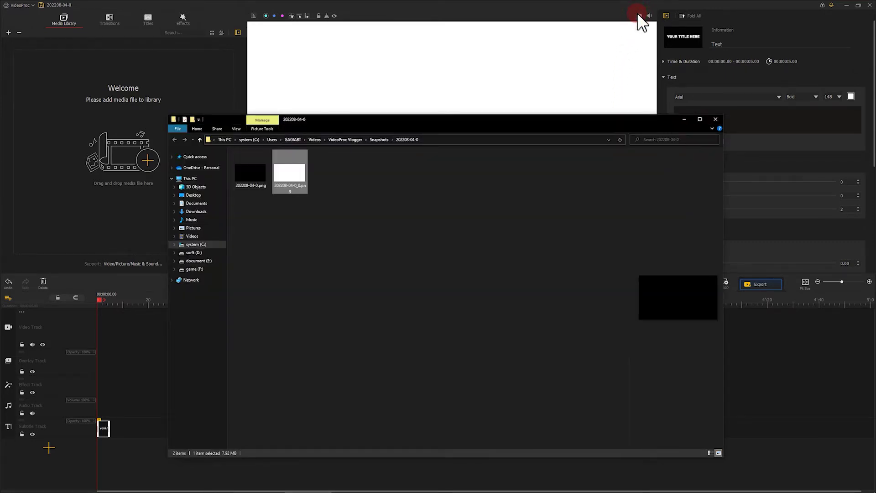
left_click(597, 17)
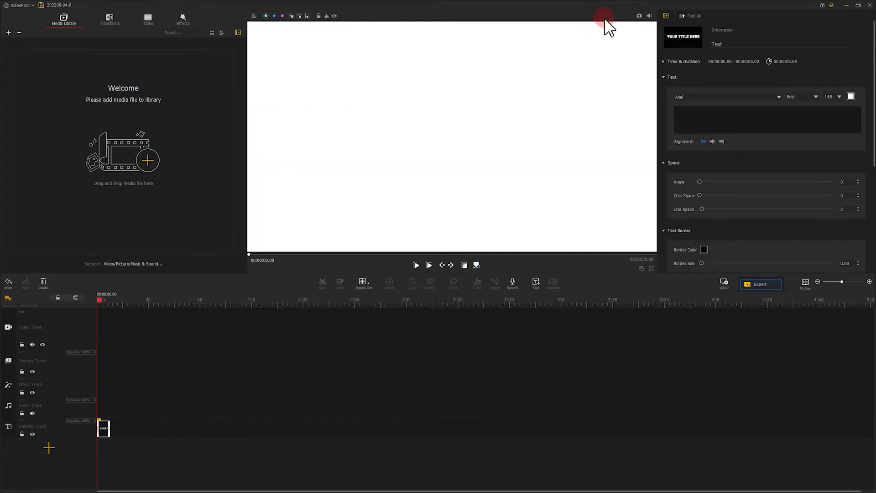
Set the project background back to Black.
left_click(676, 182)
left_click(723, 281)
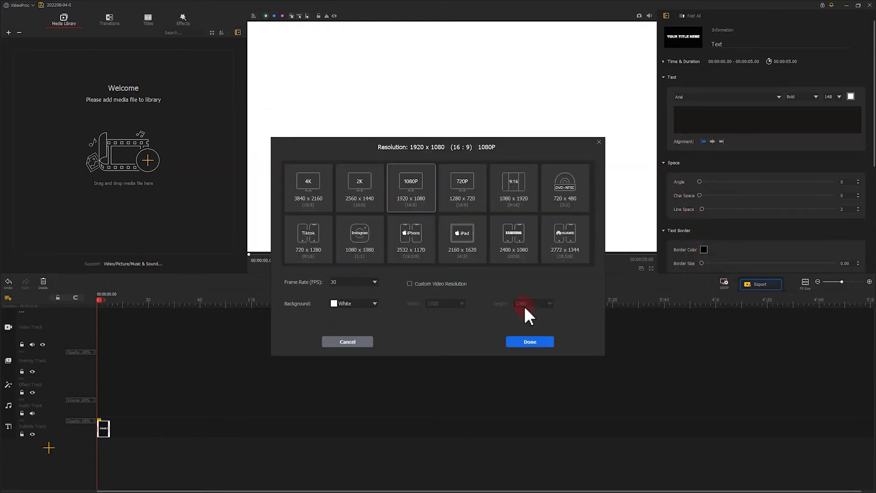
left_click(367, 302)
left_click(362, 321)
left_click(529, 342)
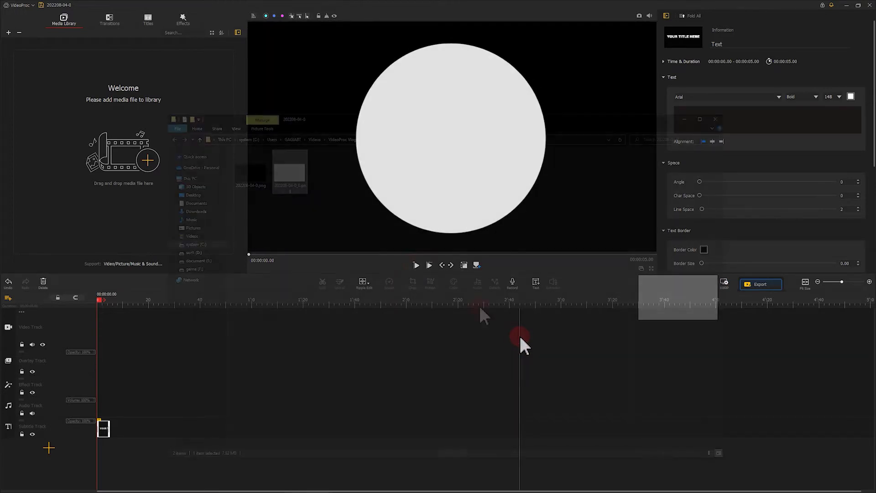
Import the white snapshot 202208-04-0_0.png and place it at the start of the video track.
left_click_drag(362, 237, 254, 170)
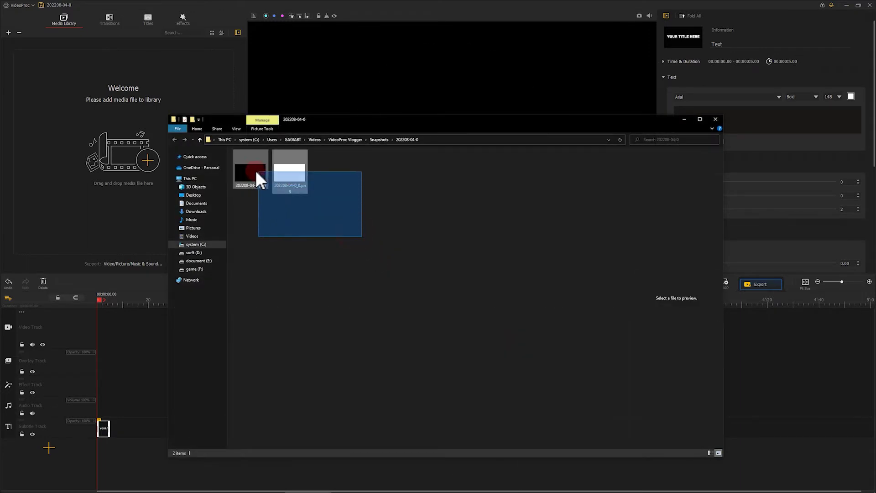
left_click_drag(280, 172, 133, 100)
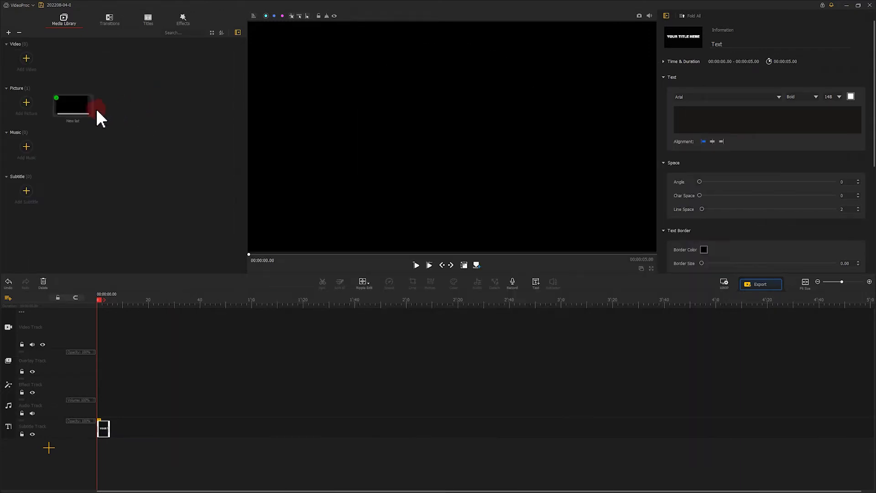
double_click(80, 108)
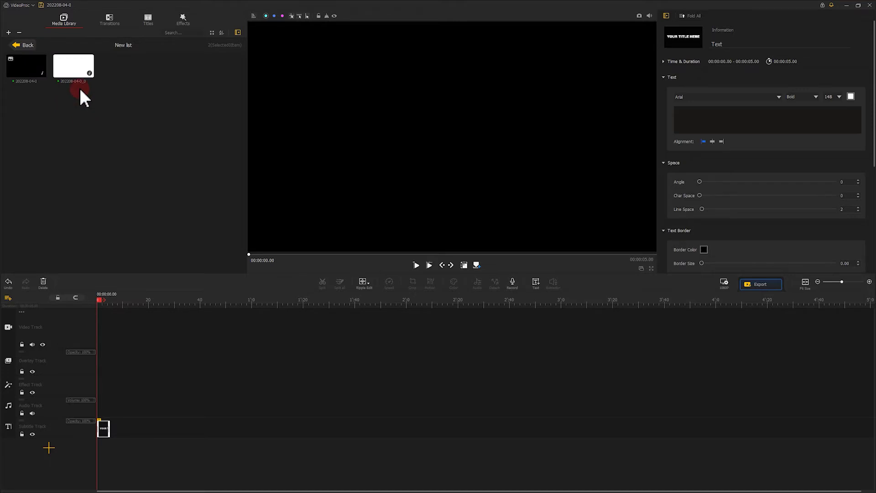
left_click_drag(76, 67, 119, 313)
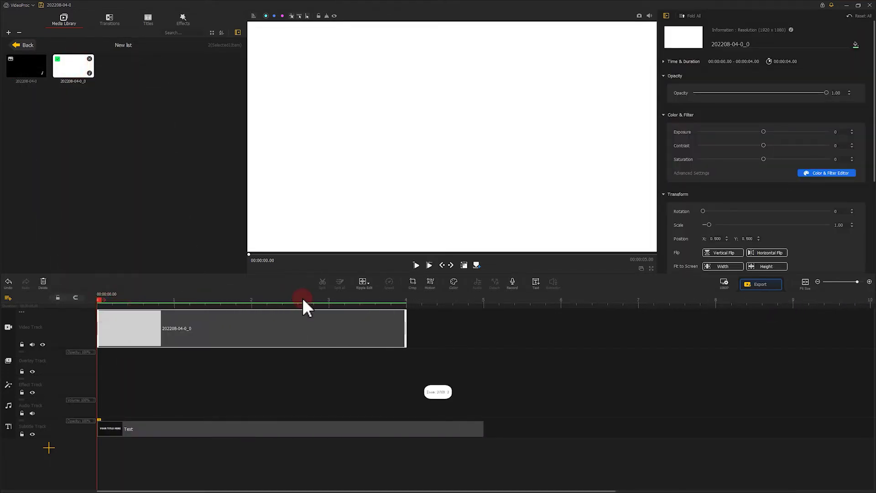
left_click(183, 19)
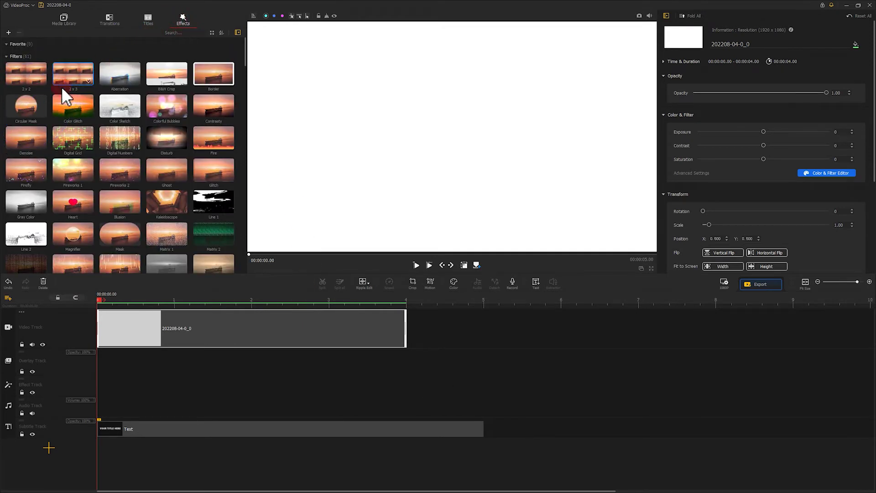
Apply a Circular Mask with gradient 0.02 and radius 0.86, then snapshot the circle as 202208-04-0_1.png.
left_click_drag(38, 105, 97, 373)
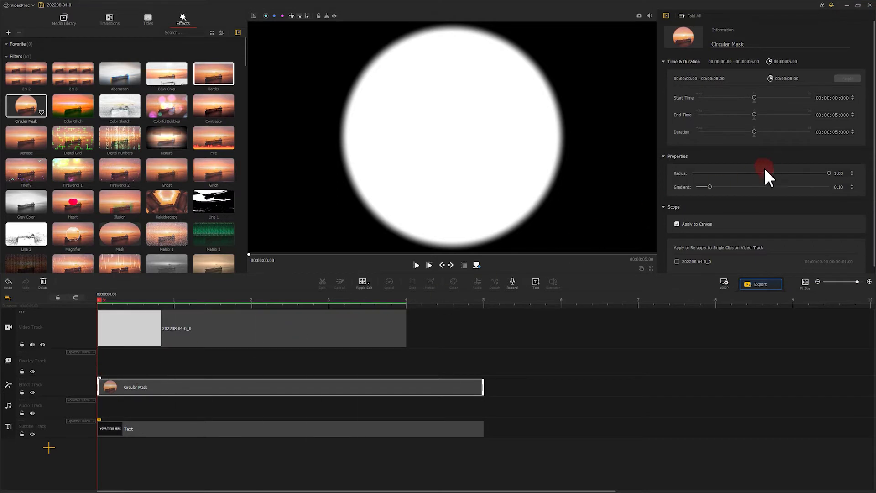
left_click_drag(710, 189, 694, 189)
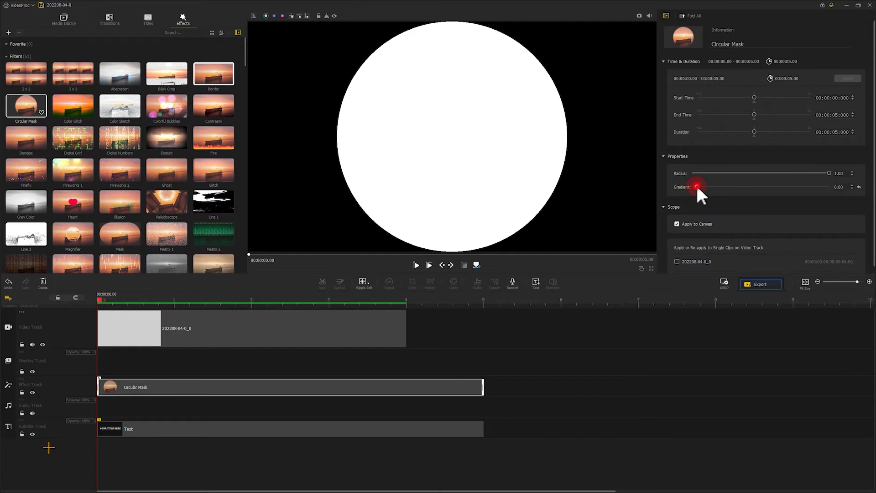
left_click_drag(697, 187, 700, 190)
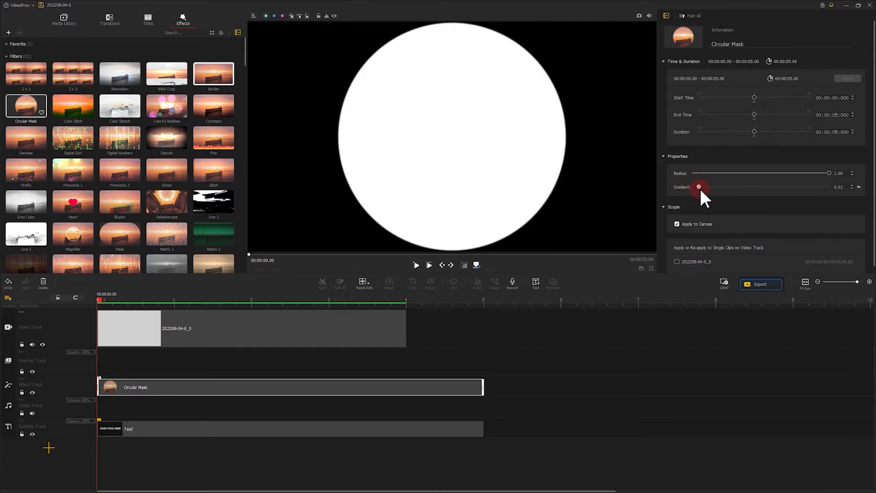
left_click_drag(829, 173, 768, 173)
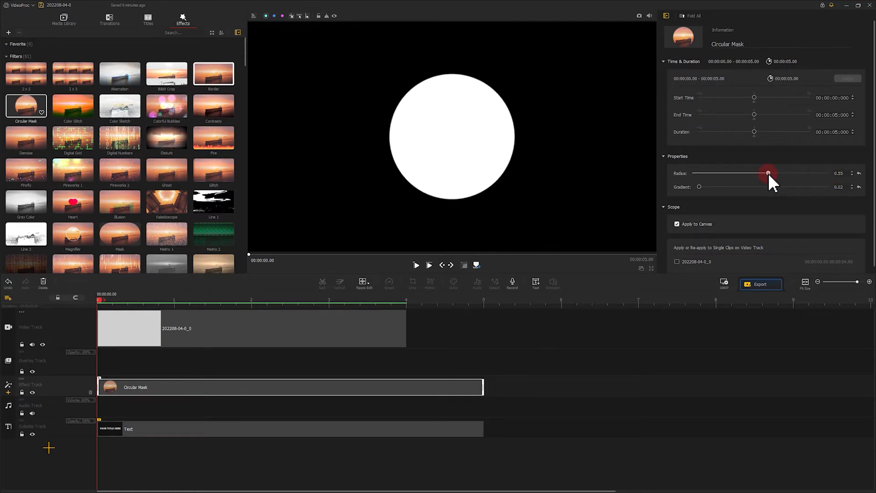
left_click(638, 16)
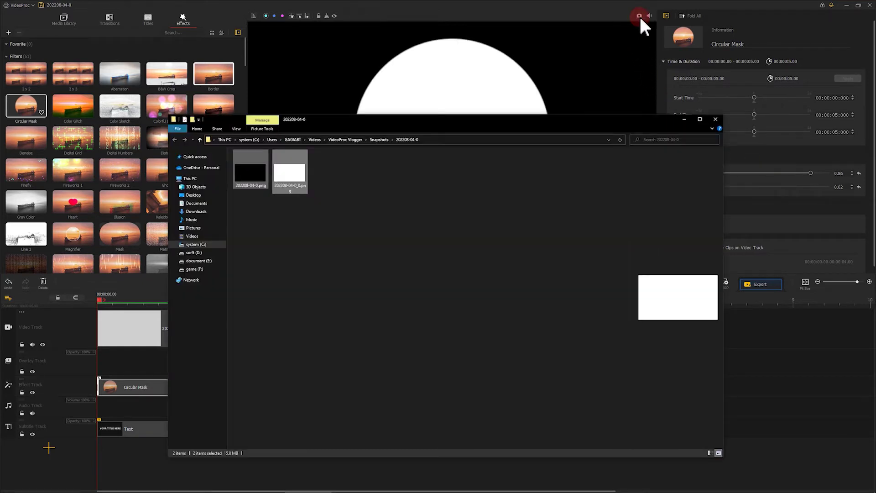
left_click(638, 16)
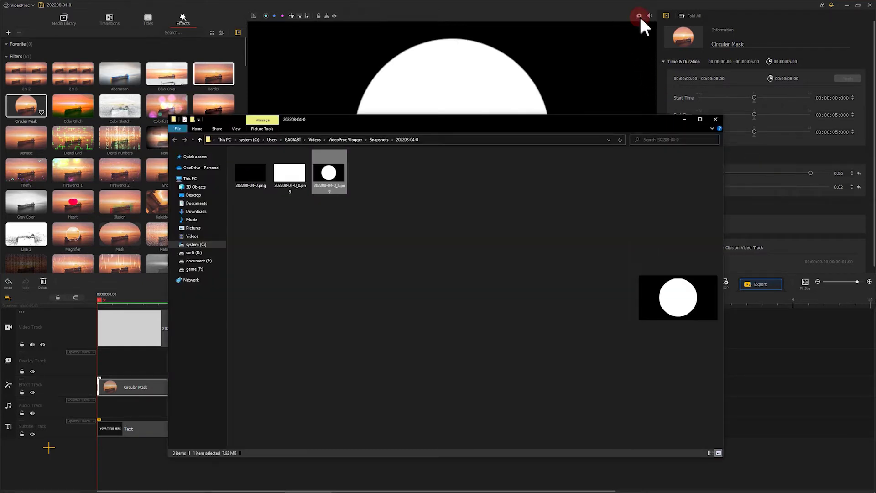
Import the circle snapshot and video 1.mp4, and place the video after the white clip.
left_click(68, 25)
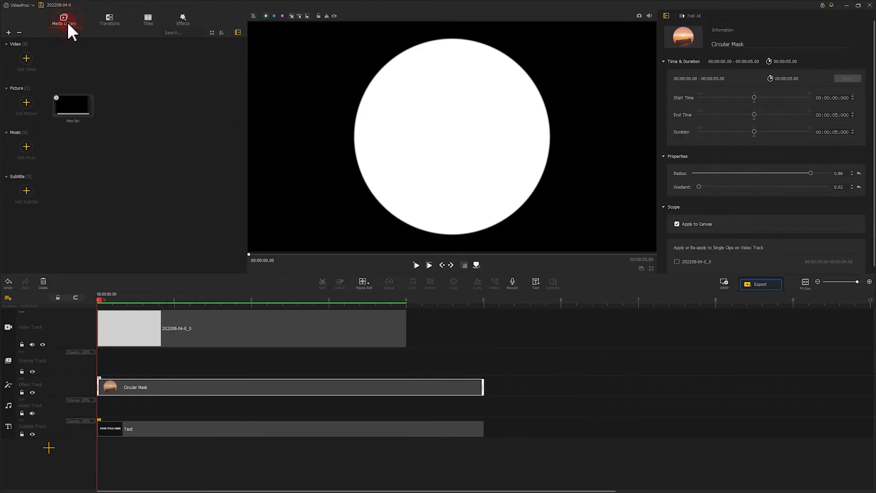
key("alt+Tab")
left_click_drag(330, 174, 117, 109)
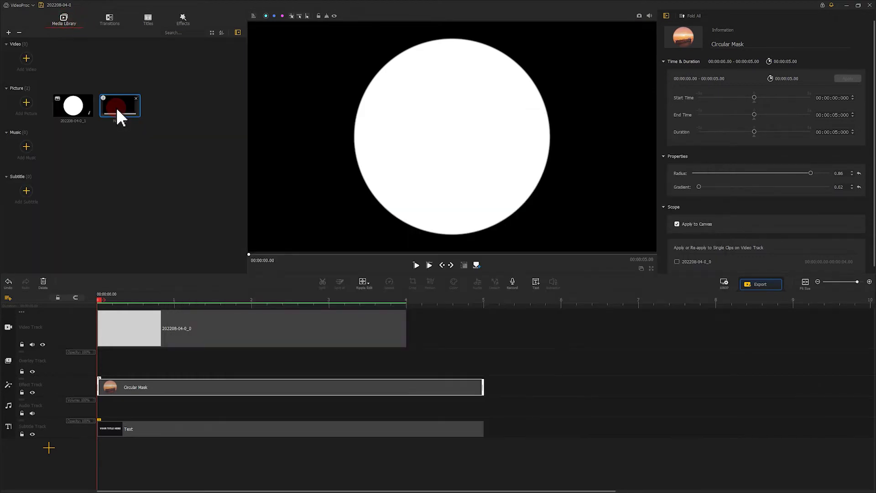
key("alt+Tab")
left_click_drag(256, 175, 156, 81)
left_click_drag(73, 67, 441, 335)
Mark a frame showing the dancer's pose and save it as snapshot 202208-04-0_2.png.
left_click_drag(309, 302, 554, 303)
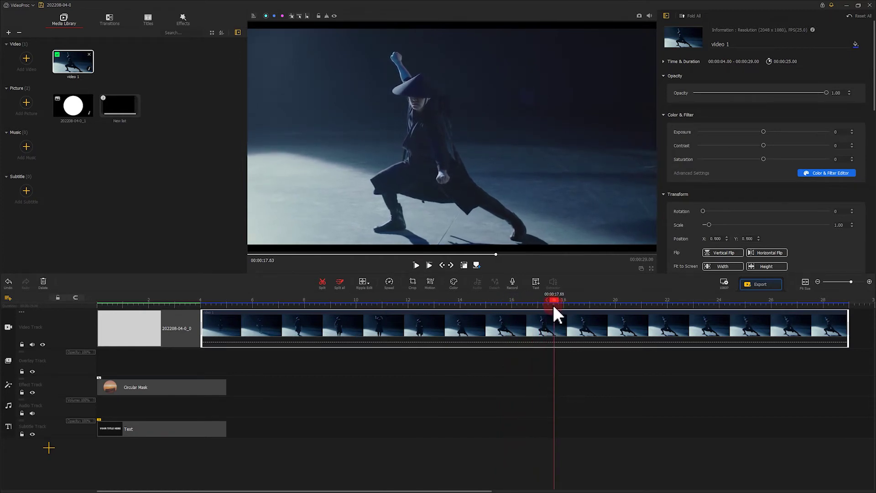
key("m")
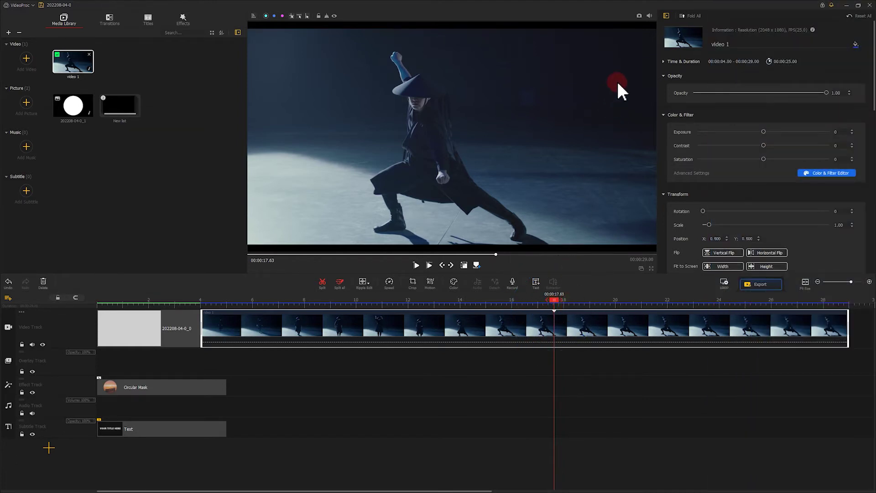
left_click(639, 16)
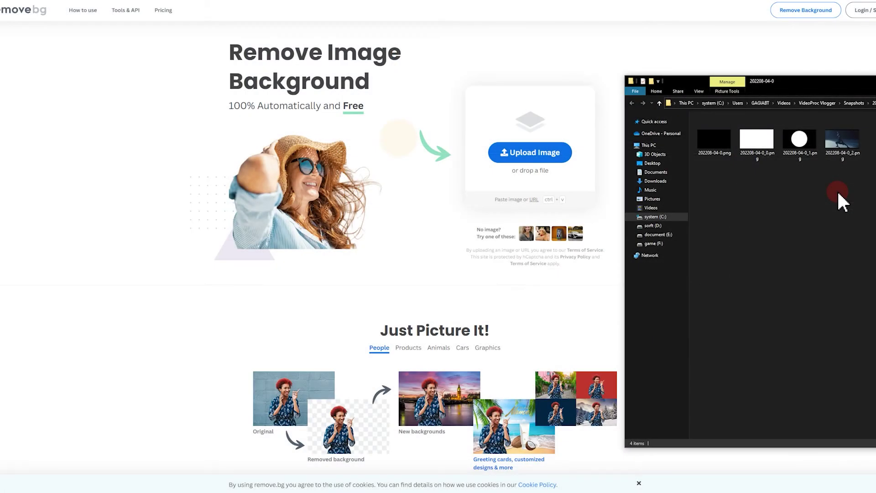
Remove the dancer snapshot's background in remove.bg and import 202208-04-0_2-removebg-preview.png into the library.
left_click_drag(841, 141, 538, 160)
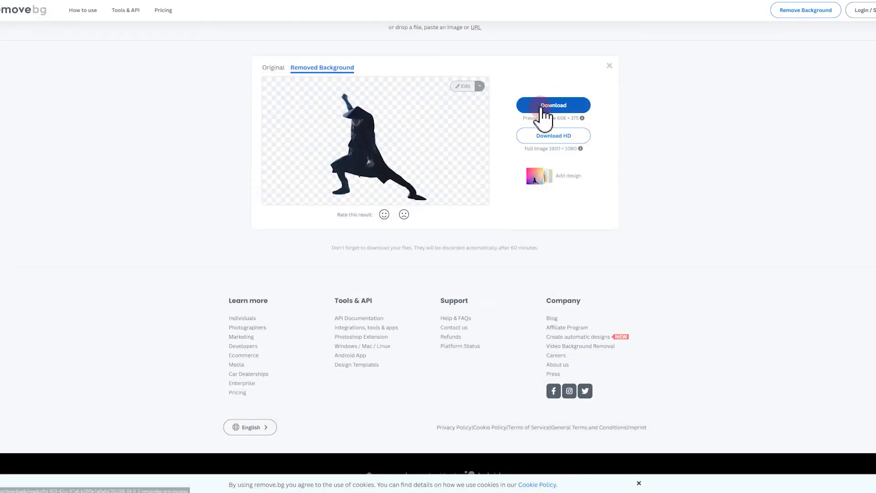
left_click(541, 107)
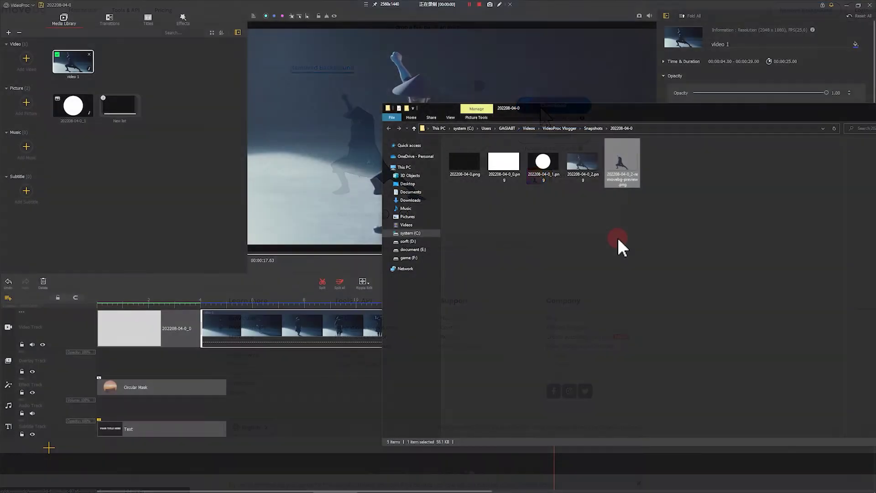
left_click_drag(623, 164, 198, 110)
left_click(125, 141)
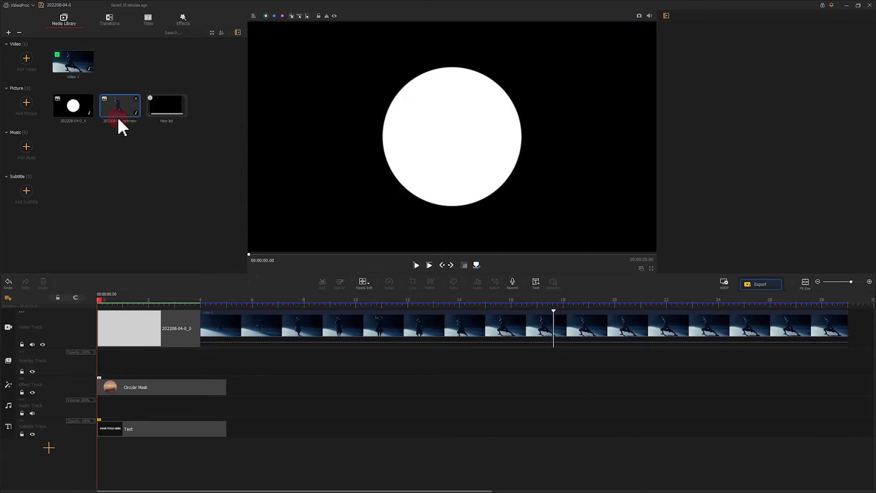
Place the dancer cutout on the overlay track and scale it to fill the frame height.
left_click_drag(117, 121, 94, 369)
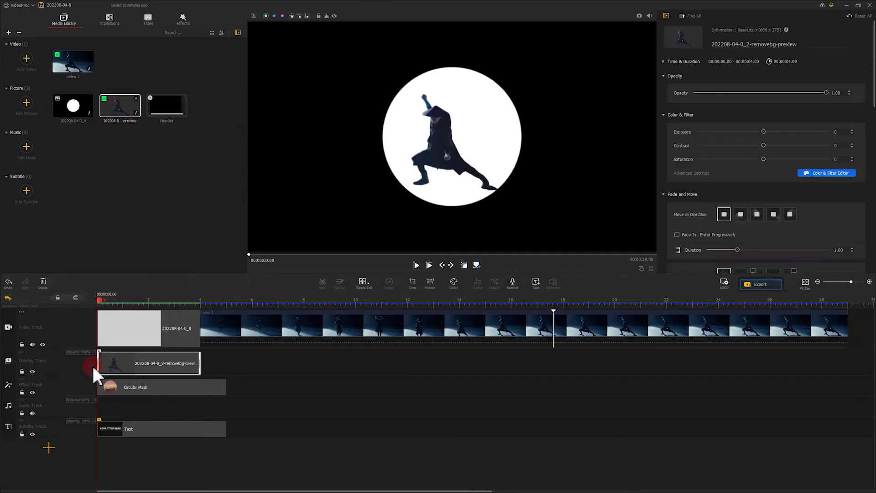
scroll(746, 83, "down", 3)
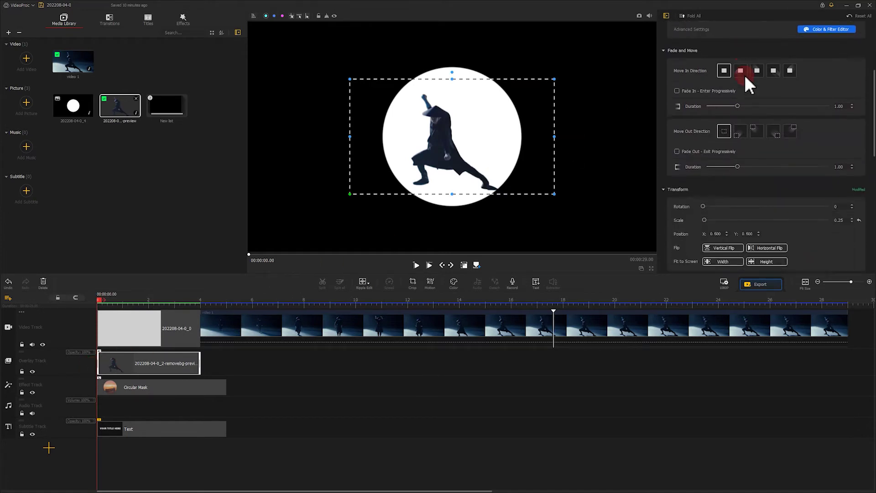
scroll(746, 84, "down", 2)
left_click(764, 180)
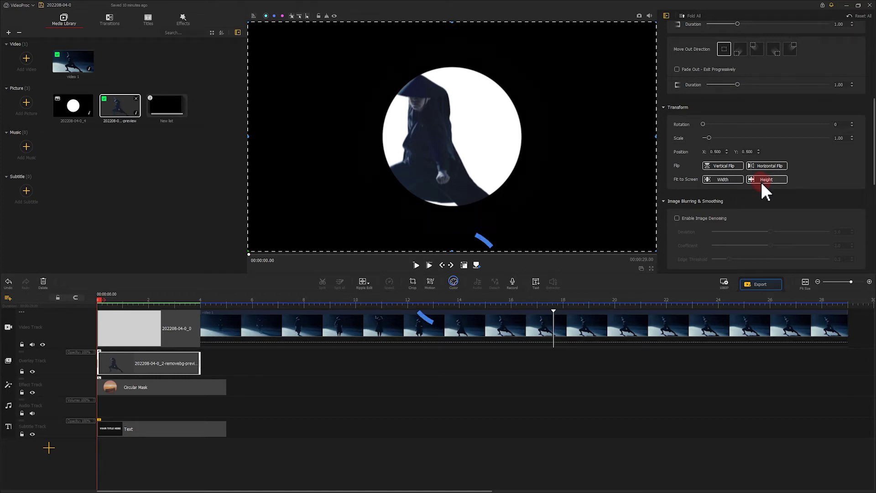
left_click(456, 285)
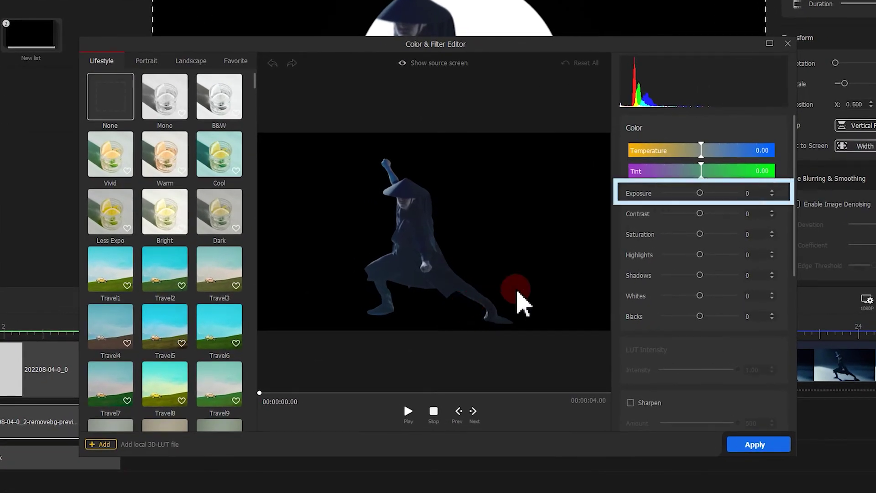
Set the dancer's exposure, saturation, shadows, whites and blacks to -100, raise contrast, and apply.
left_click(700, 192)
left_click_drag(704, 196, 662, 193)
left_click_drag(700, 233, 656, 252)
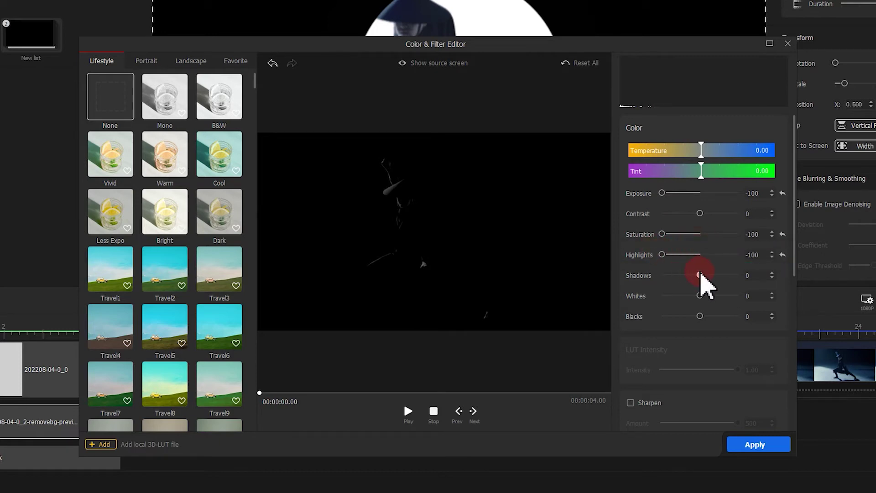
left_click_drag(699, 275, 660, 272)
left_click_drag(699, 295, 655, 289)
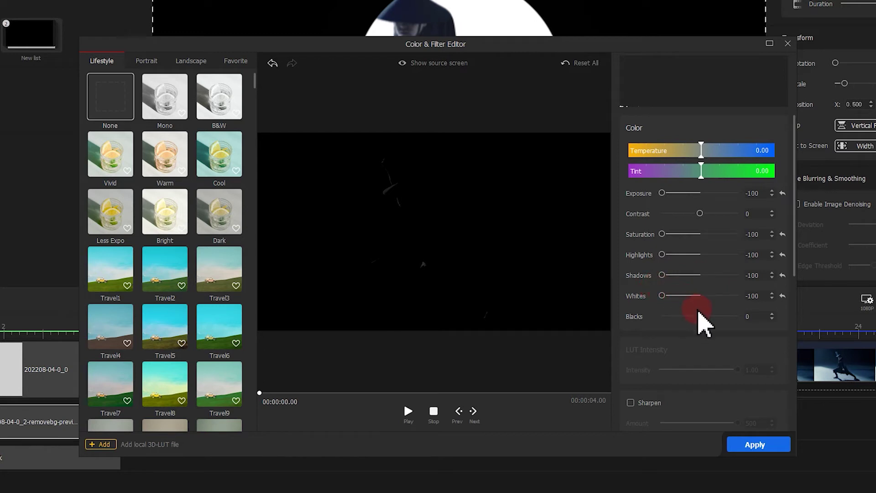
left_click_drag(700, 315, 644, 311)
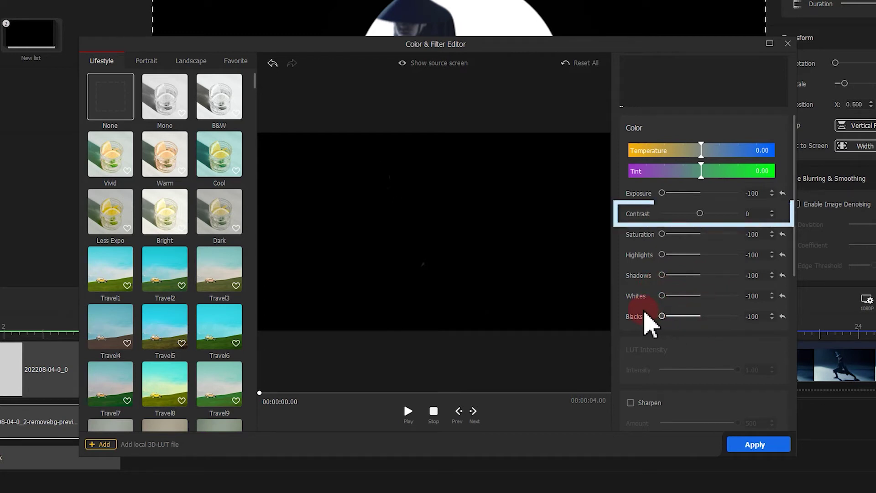
left_click_drag(699, 223, 753, 217)
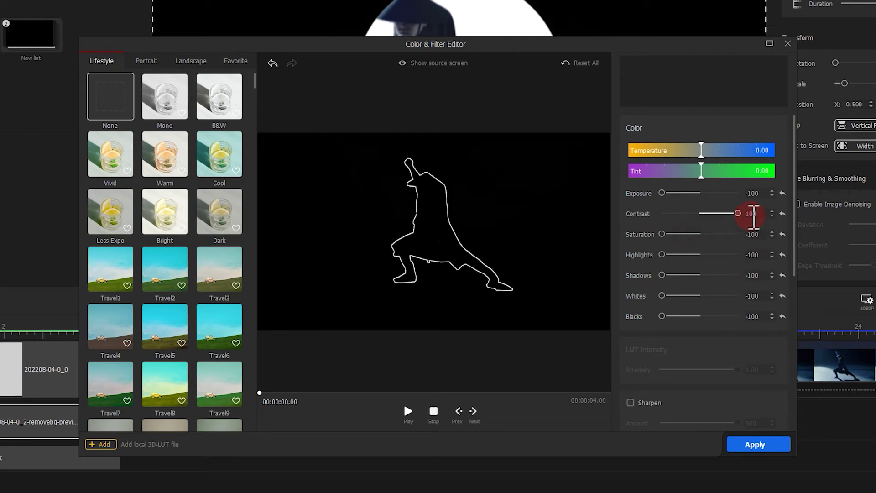
left_click(751, 444)
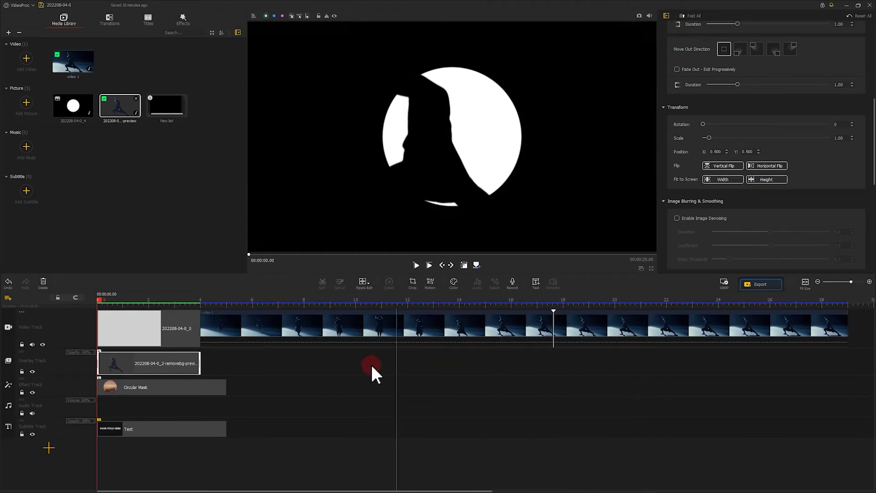
Move the Circular Mask to start at 00:00:05.10, snapshot the silhouette as 202208-04-0_5.png, and import it.
left_click_drag(114, 385, 248, 385)
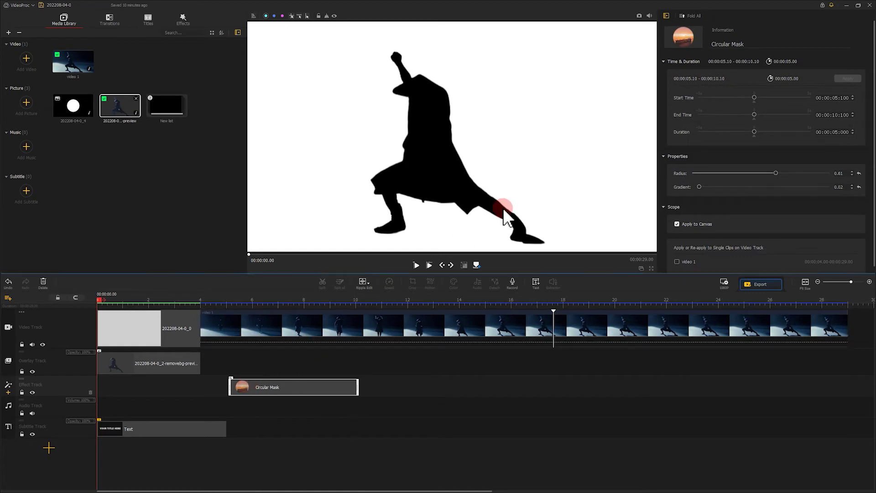
left_click(639, 16)
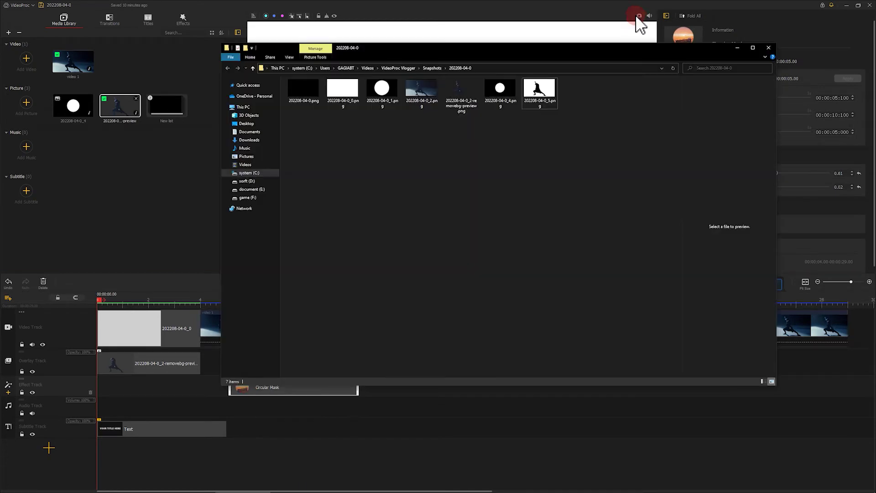
left_click_drag(552, 92, 170, 136)
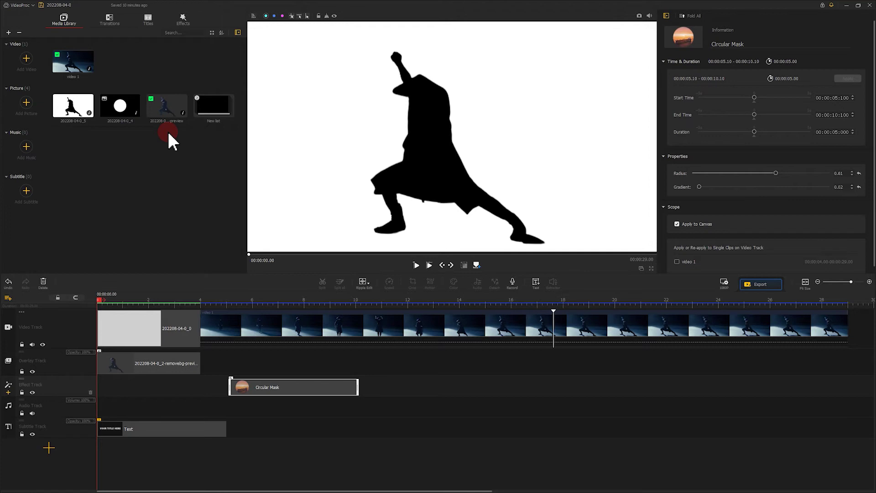
Undo the circular mask and insert a black picture at the video start, trimmed under a second.
key("ctrl+z")
double_click(207, 112)
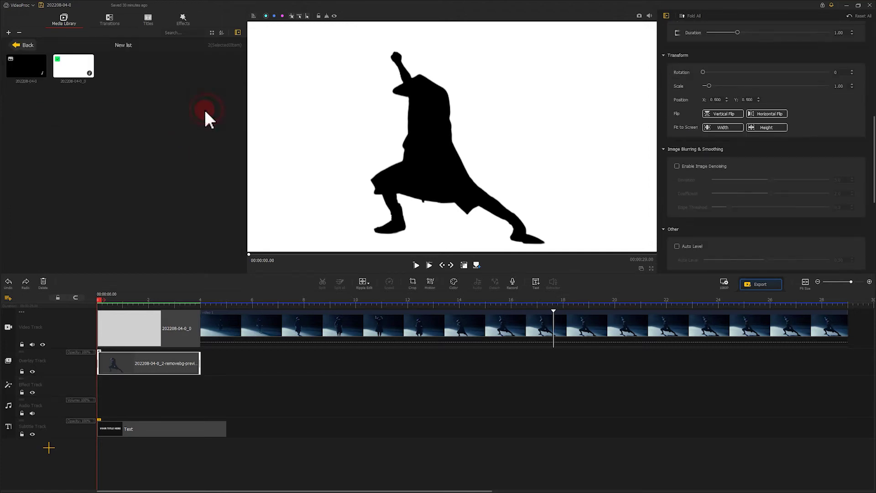
left_click_drag(43, 76, 107, 321)
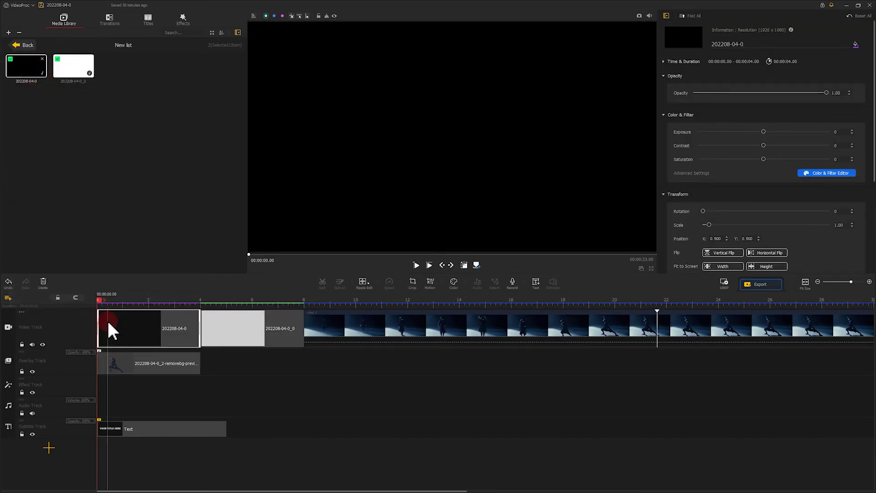
left_click_drag(200, 319, 119, 321)
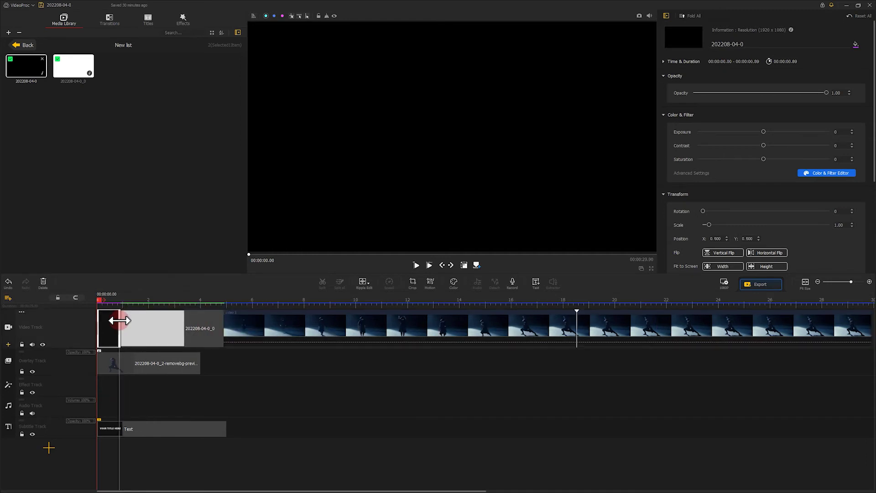
Delete the dancer overlay clip and the white picture clip from the timeline.
left_click(124, 364)
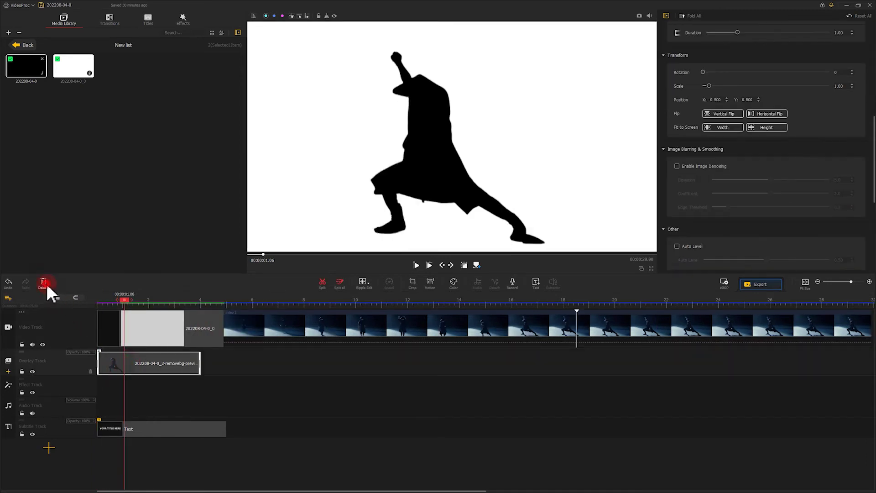
left_click(43, 283)
left_click(131, 320)
left_click(45, 283)
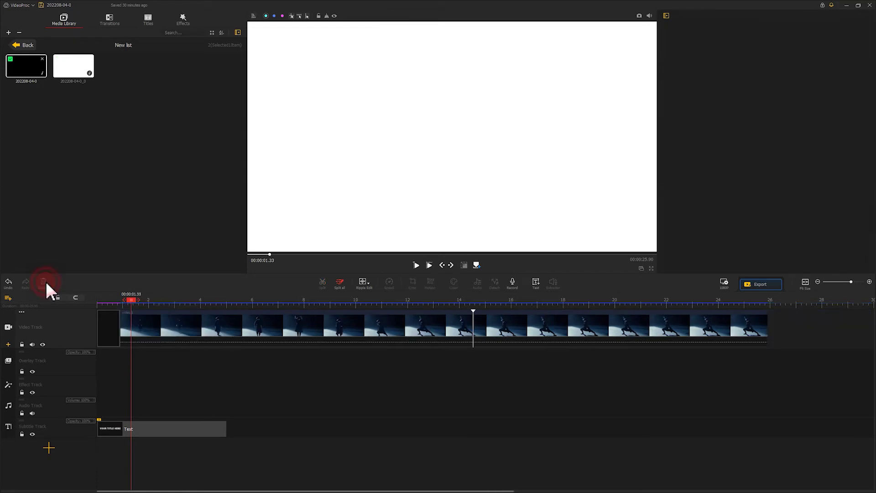
left_click(25, 46)
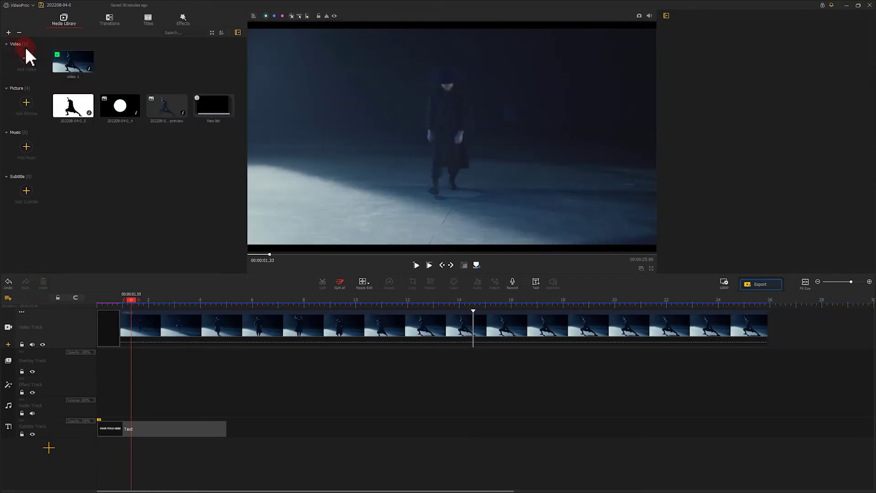
Put the silhouette picture after the black clip and trim the dance video to start at 18.53 s.
left_click_drag(73, 106, 152, 313)
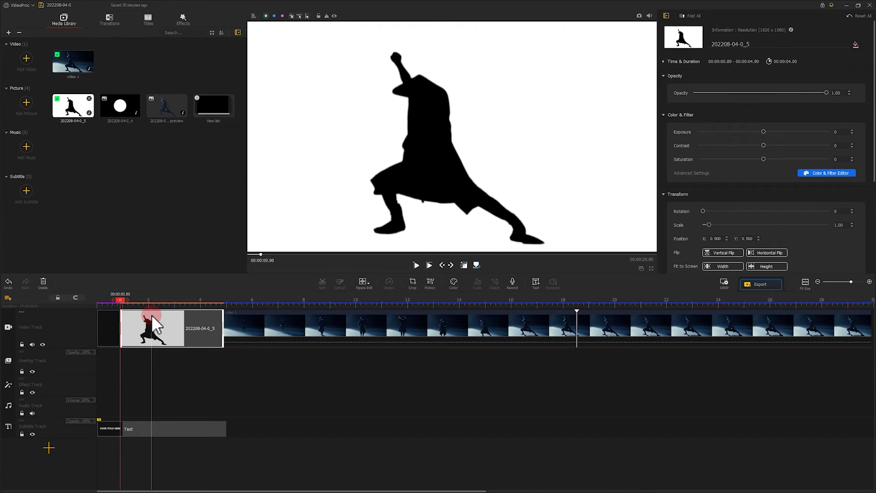
left_click_drag(120, 300, 576, 302)
left_click(580, 332)
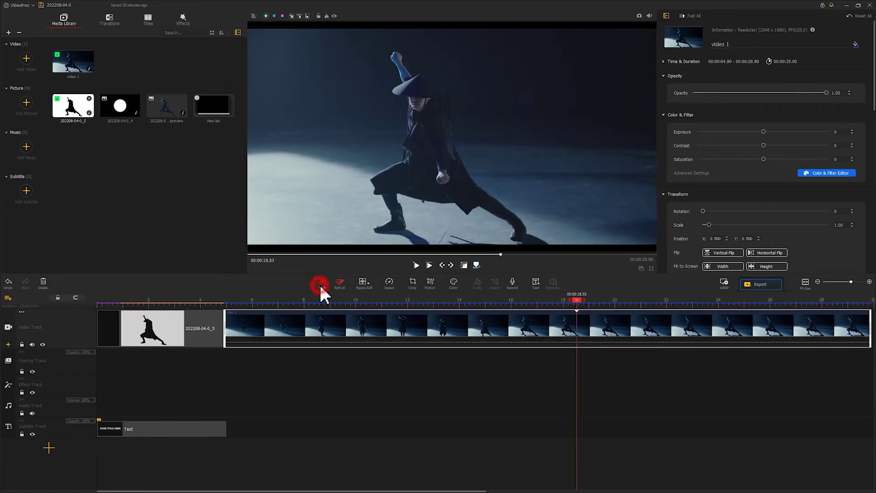
left_click(321, 284)
left_click(280, 319)
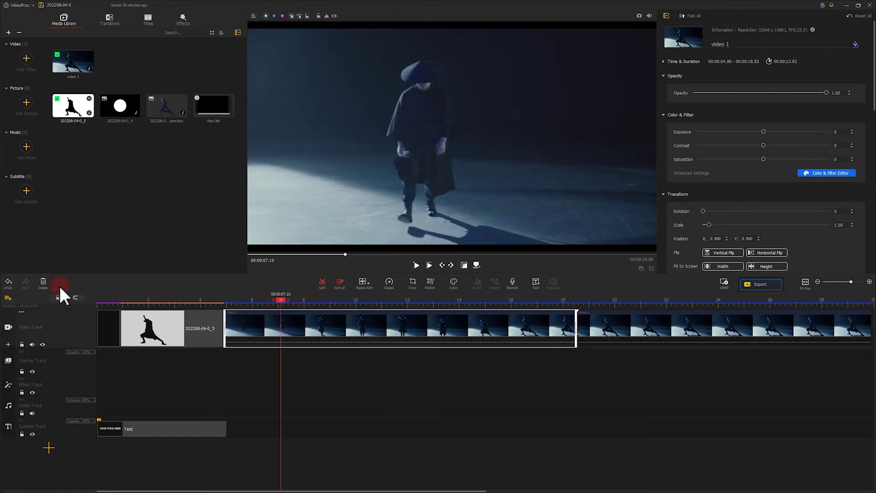
left_click(46, 284)
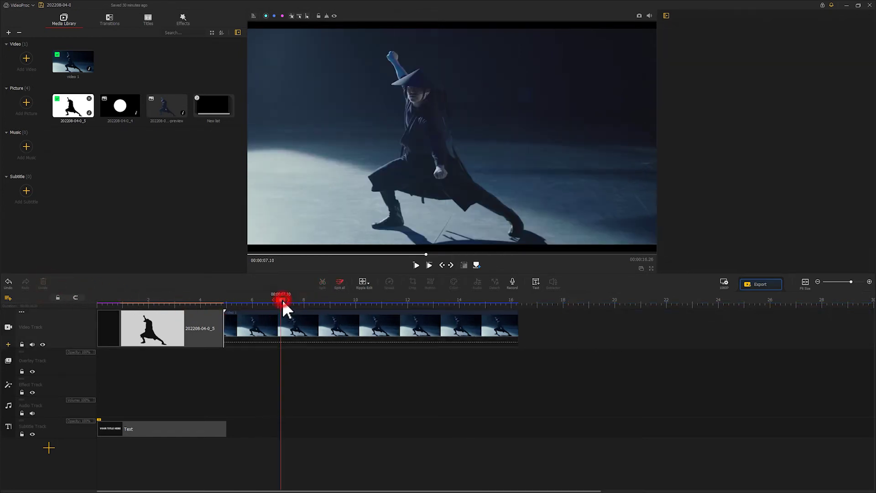
Play from 2.96 s to check the cut from silhouette into the dance video.
left_click_drag(283, 302, 176, 302)
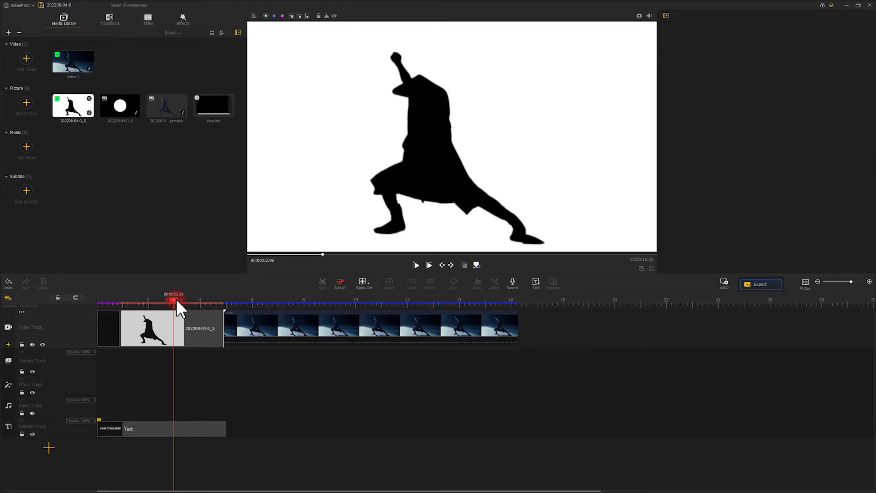
key("space")
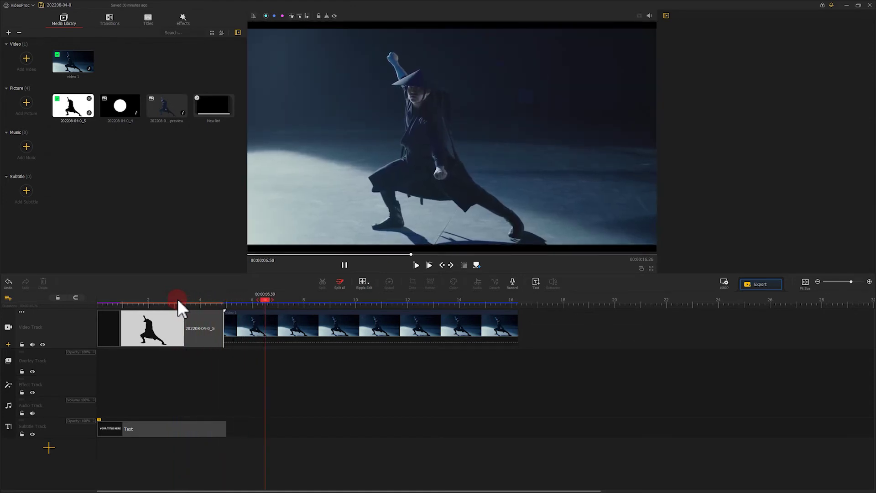
key("space")
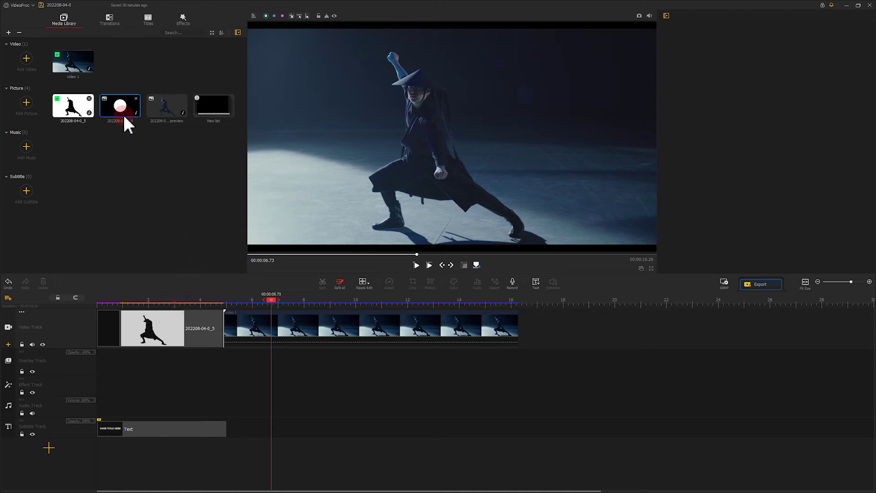
Add the white circle on the overlay track and shorten it and the silhouette clip to end together.
left_click_drag(123, 114, 124, 365)
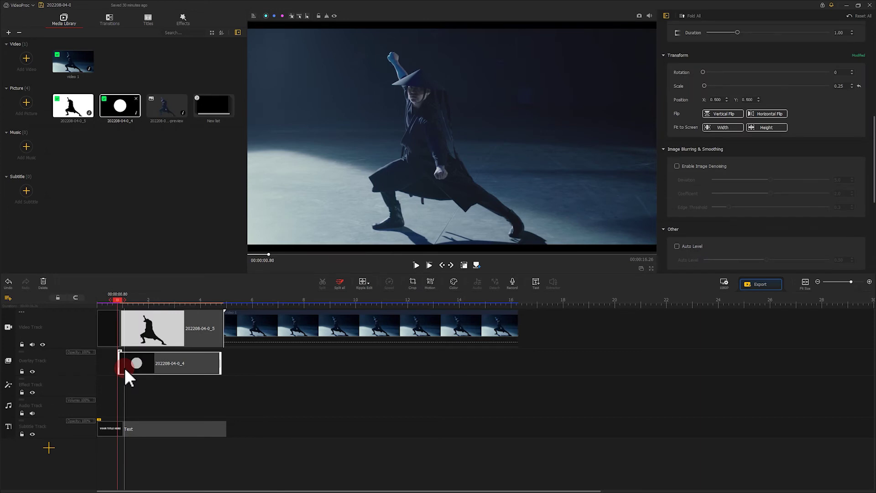
left_click_drag(221, 363, 198, 362)
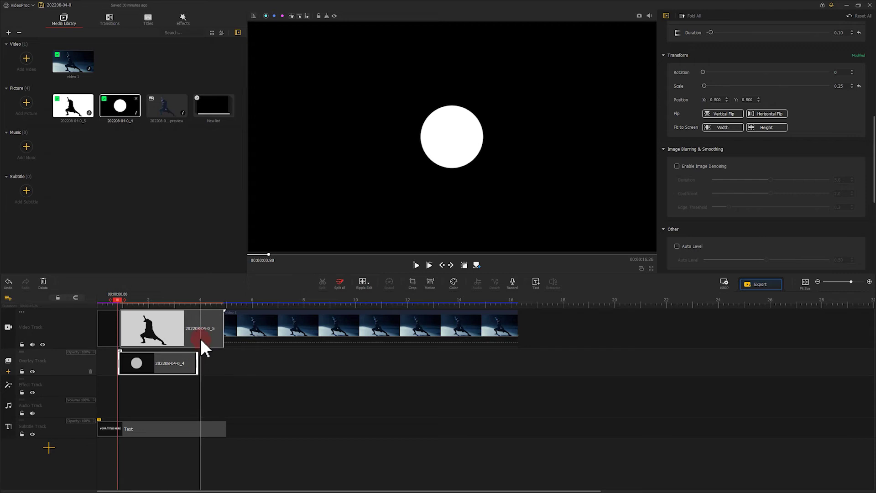
left_click(201, 338)
left_click_drag(223, 336, 197, 334)
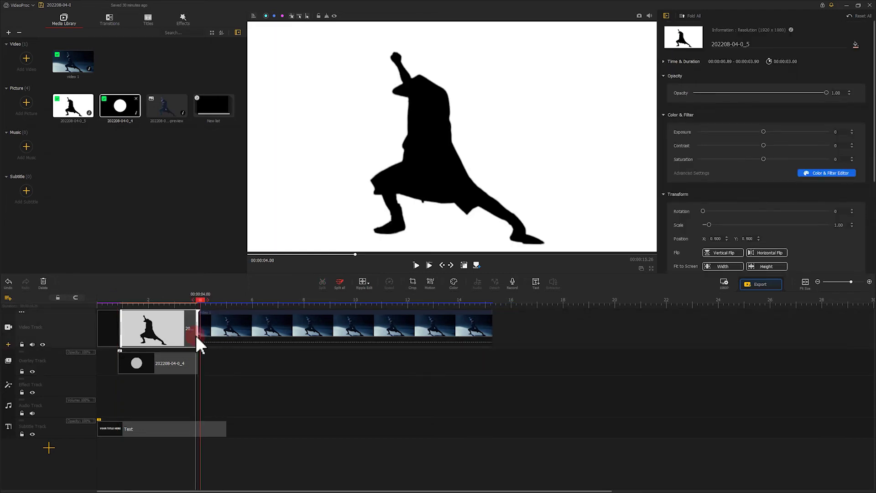
left_click_drag(199, 300, 178, 300)
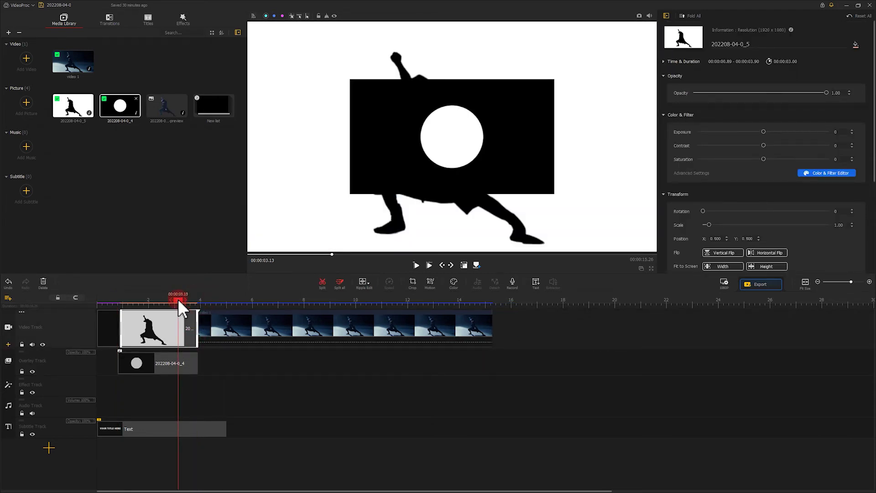
Fit the circle overlay to the frame height and set its blend mode to Darken.
left_click(180, 361)
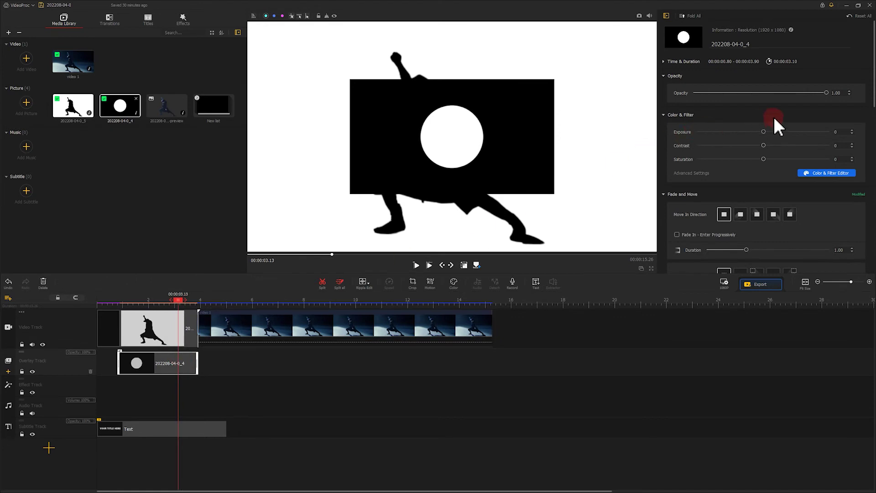
scroll(773, 115, "down", 7)
left_click(768, 179)
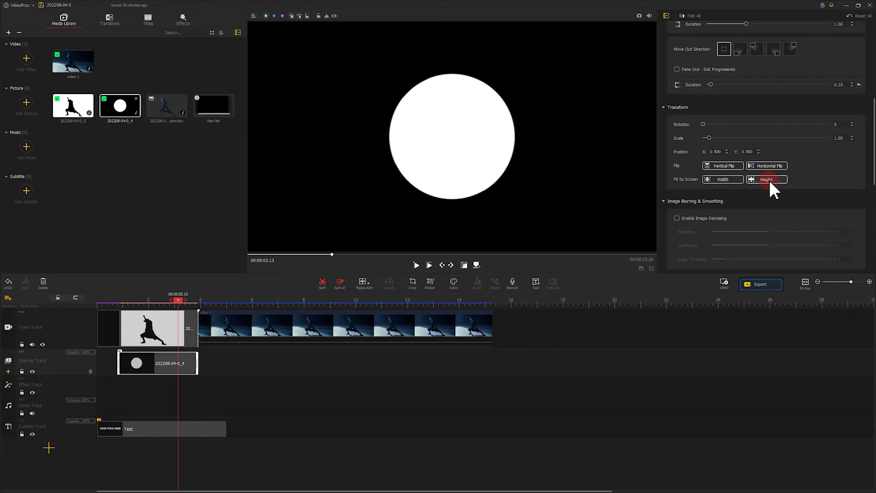
scroll(762, 177, "down", 6)
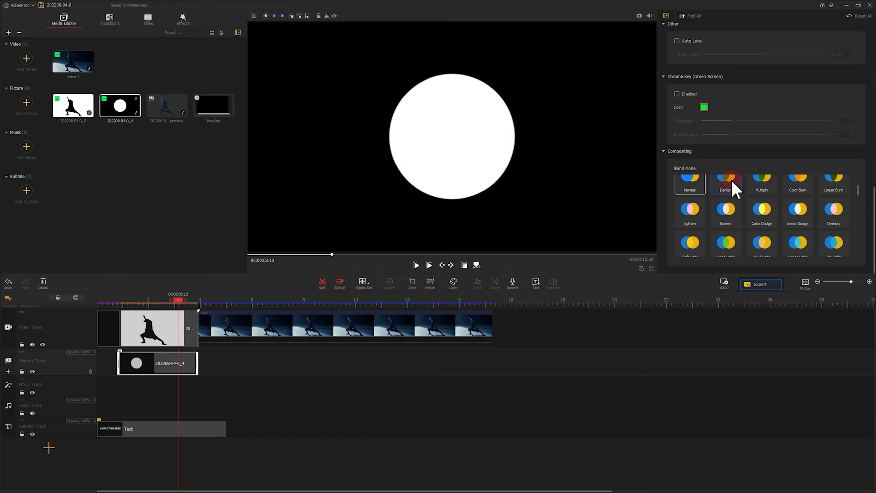
left_click(732, 183)
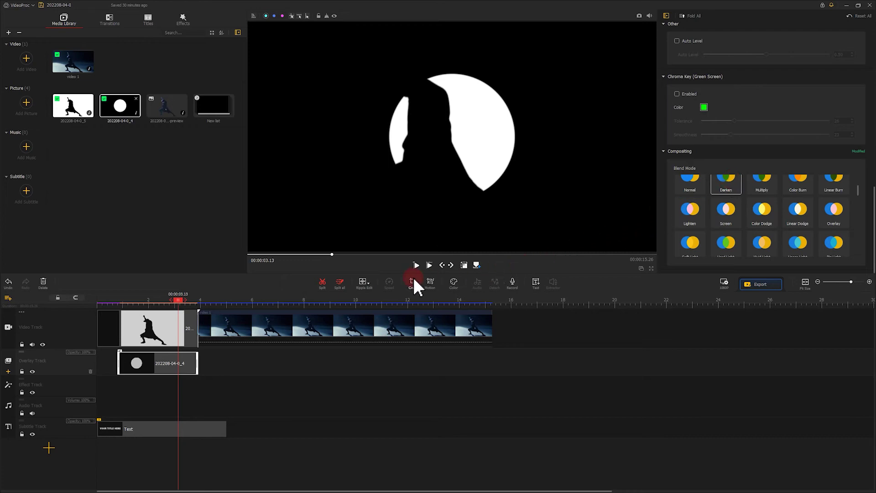
Add circle motion keyframes at 0 s and 0.76 s, shifting the circle up and right.
left_click(430, 282)
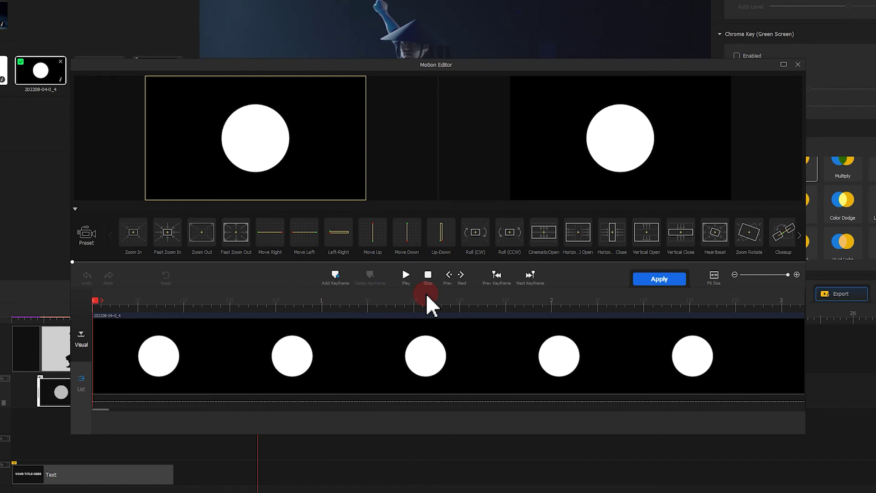
left_click(334, 276)
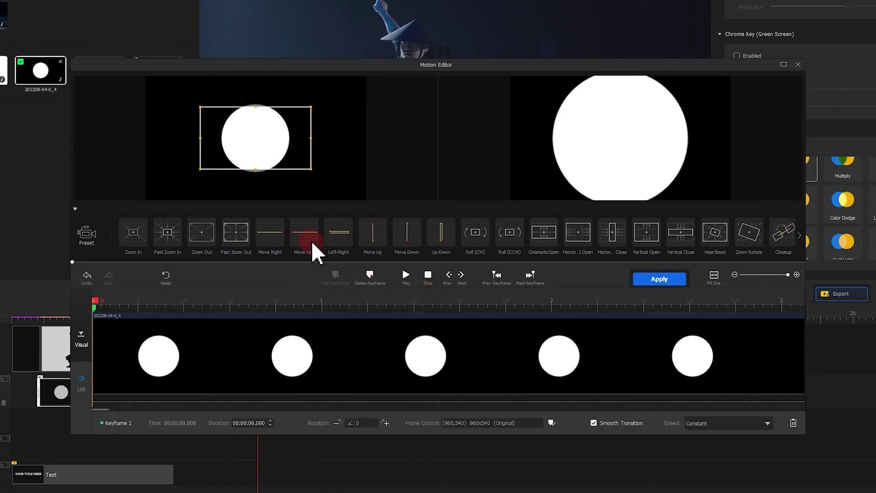
left_click_drag(280, 155, 317, 170)
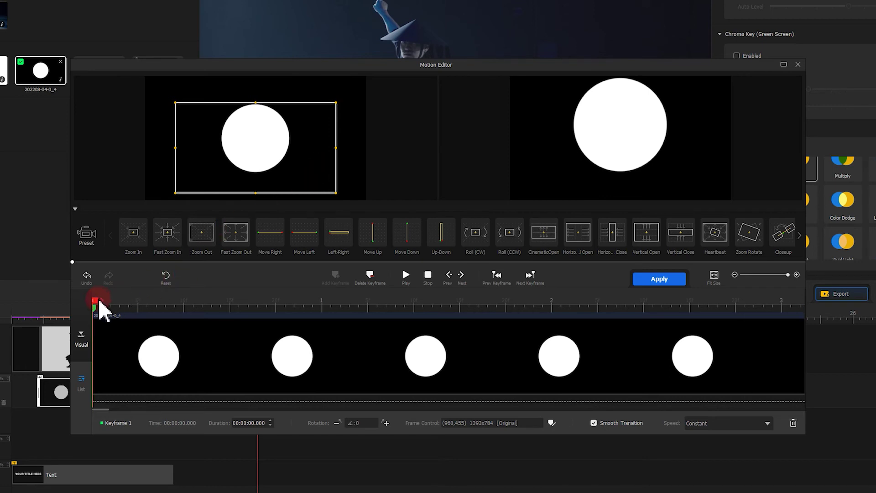
left_click_drag(95, 302, 153, 313)
left_click(266, 304)
left_click(331, 278)
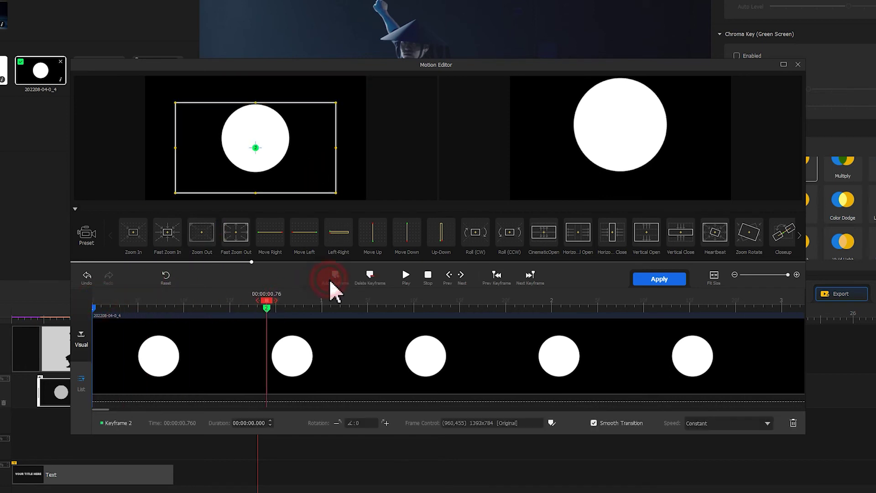
left_click_drag(283, 172, 320, 156)
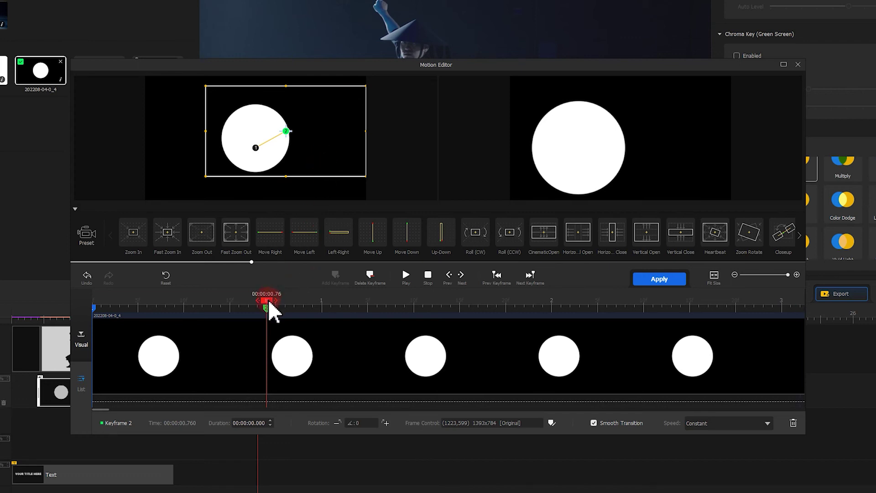
Add further circle keyframes at 1.40 s and 1.96 s.
left_click_drag(268, 302, 412, 303)
left_click(335, 274)
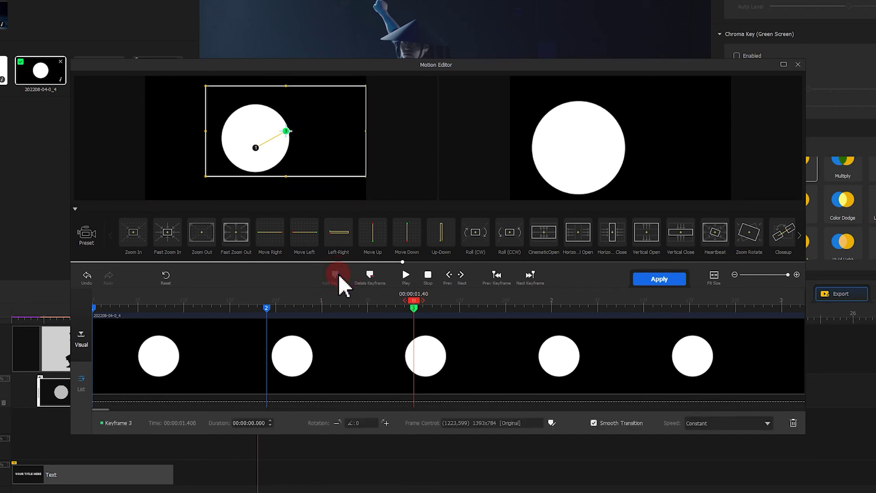
left_click(414, 301)
left_click_drag(416, 310, 549, 315)
left_click(337, 279)
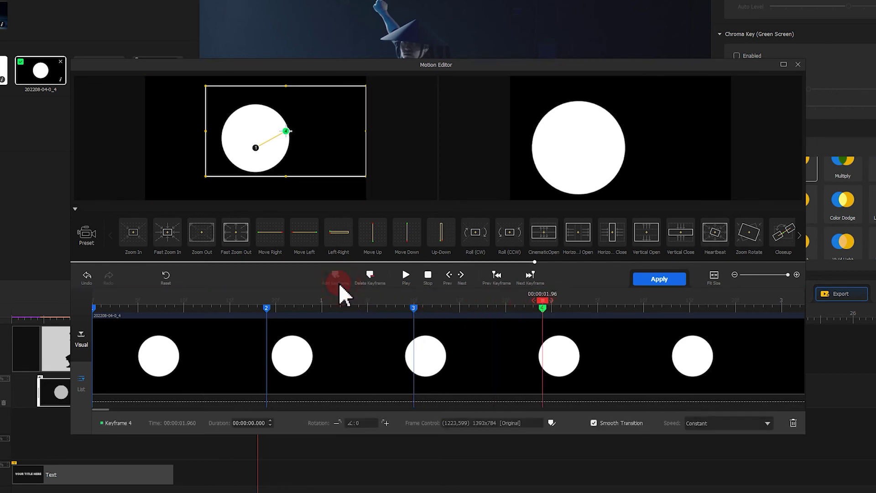
Swing the circle left at the 1.96 s keyframe and add a holding keyframe at 2.60 s.
left_click_drag(319, 169, 269, 164)
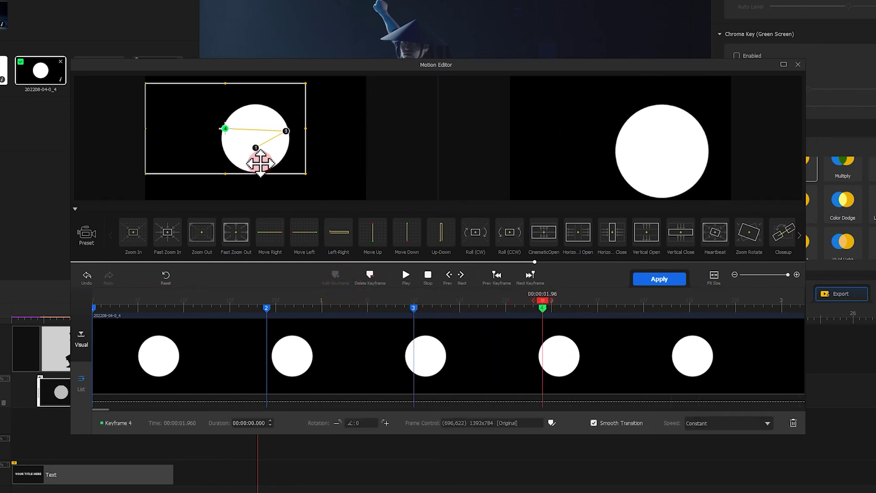
left_click_drag(260, 162, 260, 163)
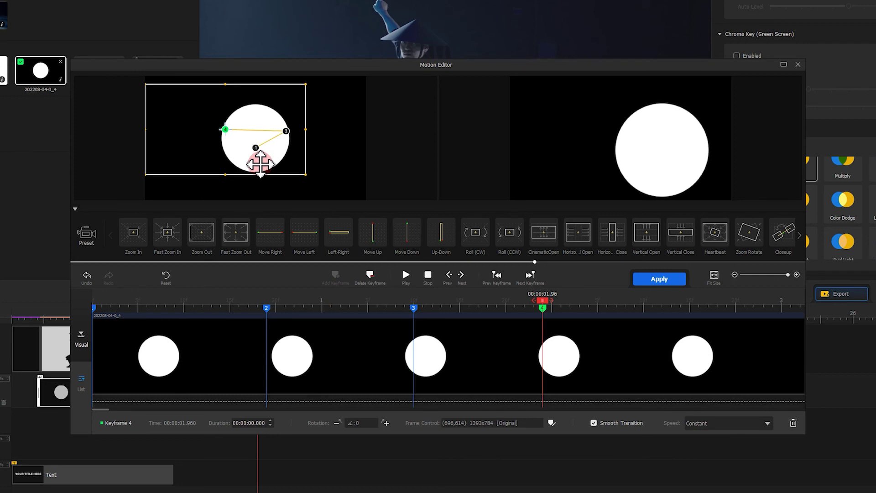
left_click_drag(546, 305, 642, 301)
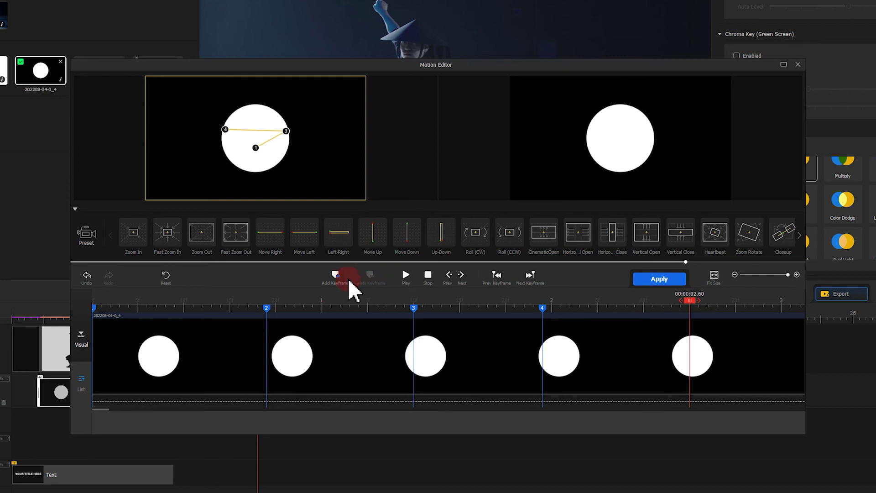
left_click(336, 277)
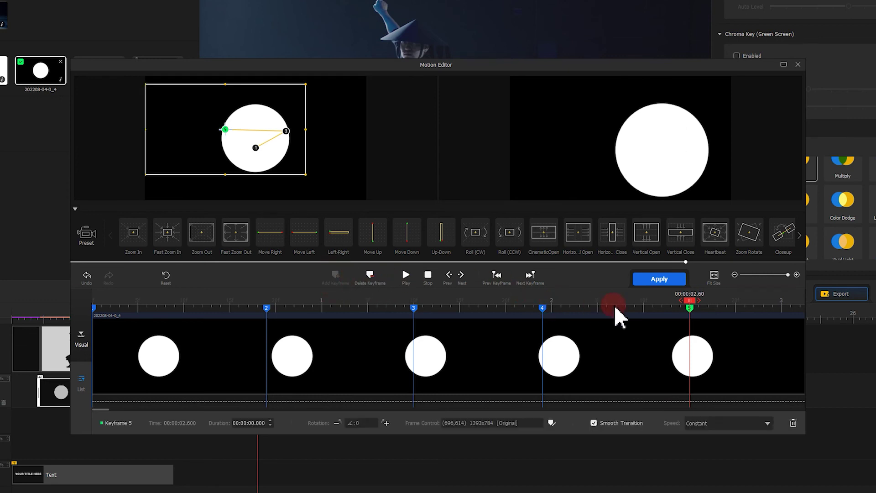
Add a final 3.10 s keyframe with the circle centred and enlarged (941x529), then preview.
left_click_drag(711, 303, 786, 303)
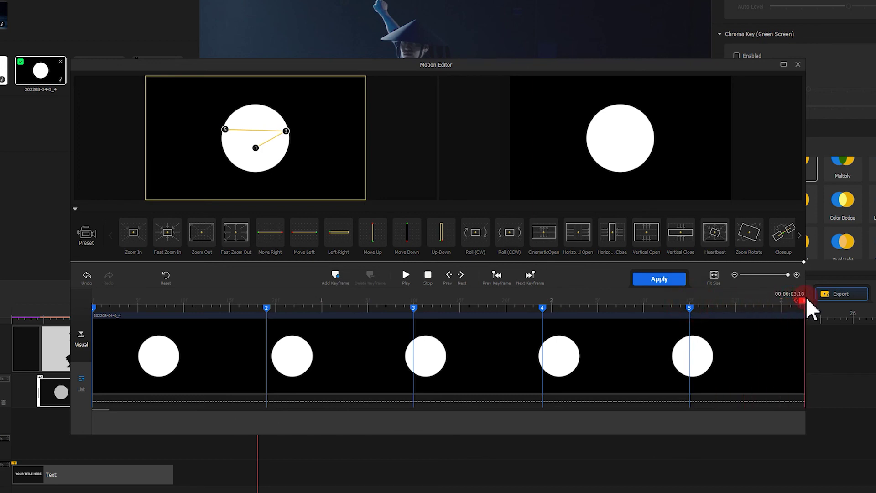
left_click(334, 276)
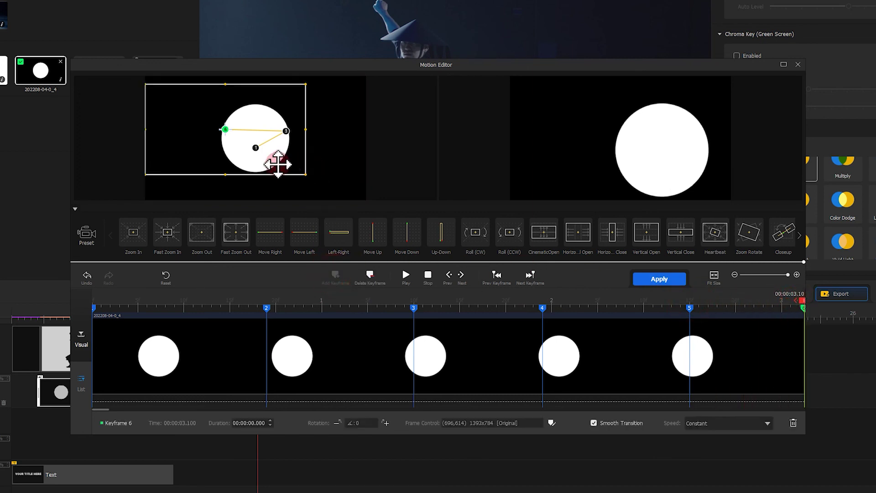
left_click_drag(277, 164, 303, 163)
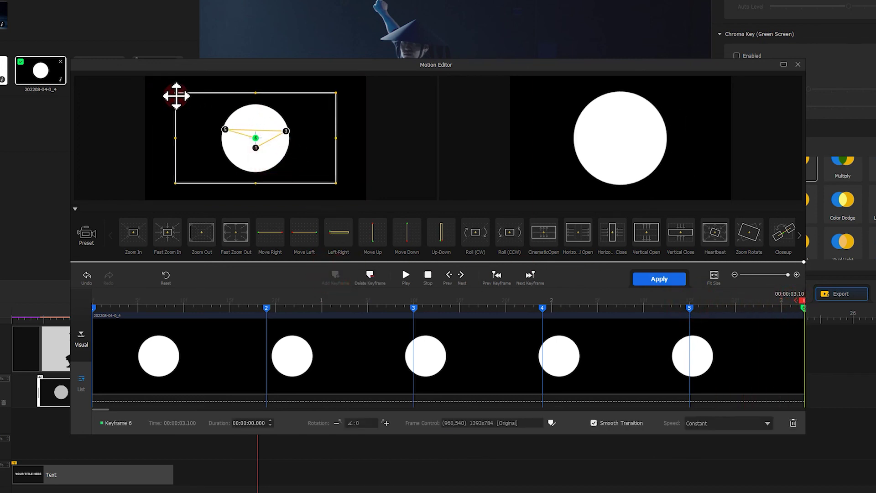
left_click_drag(175, 93, 211, 109)
mouse_move(316, 162)
left_mouse_down()
mouse_move(294, 152)
mouse_move(301, 155)
left_mouse_up()
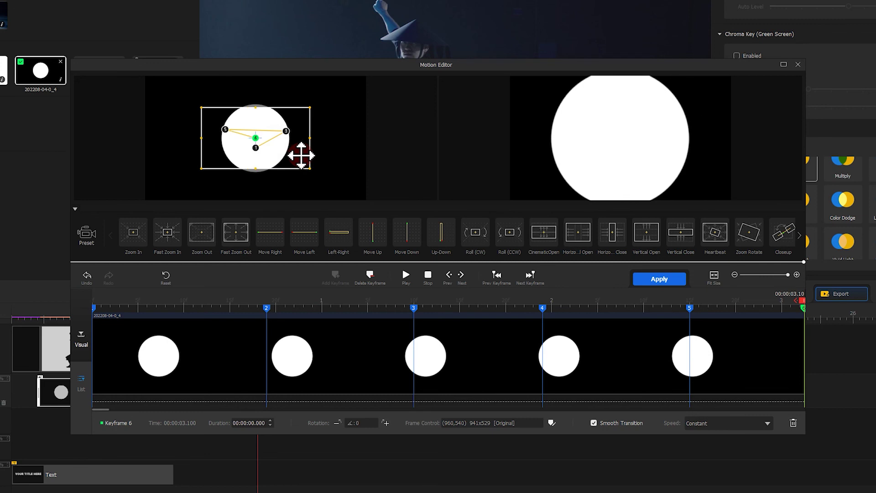
left_click(427, 275)
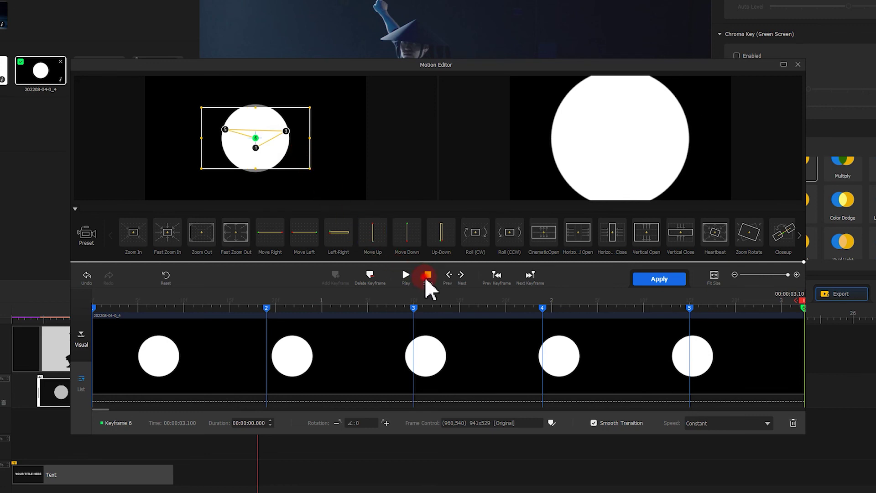
left_click(403, 276)
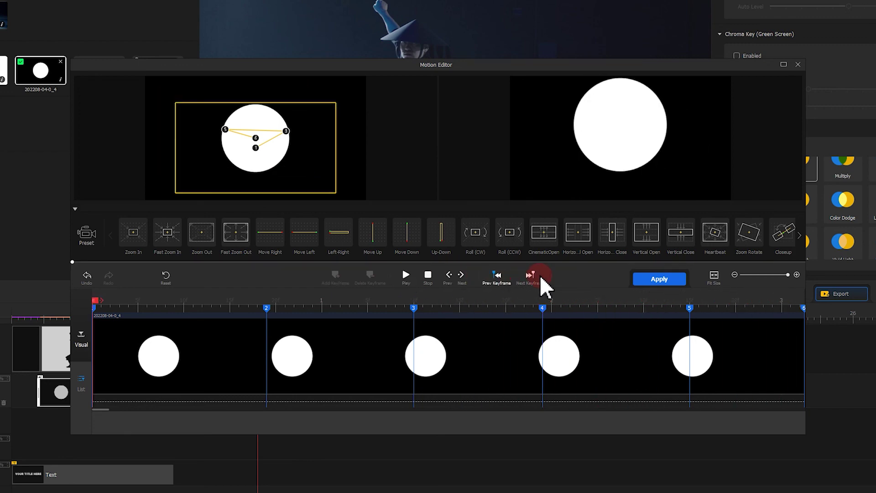
Apply the keyframed circle motion and play the timeline from the beginning.
left_click(647, 279)
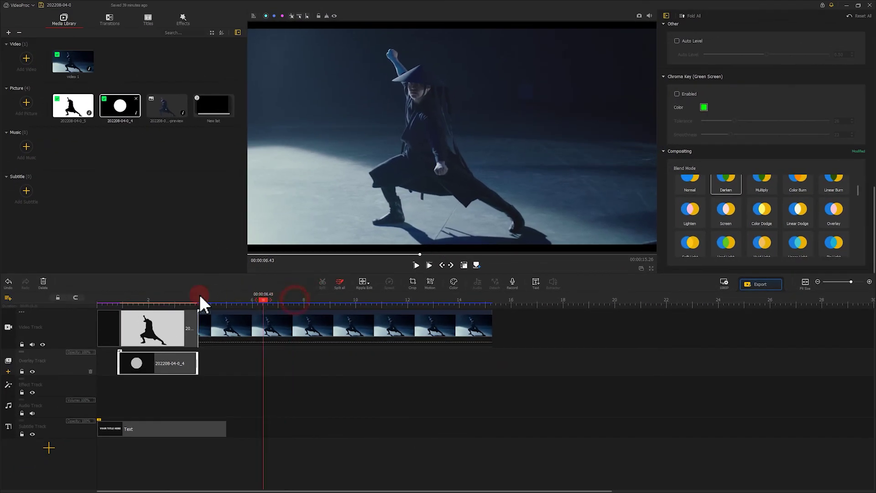
left_click(17, 310)
left_click(414, 266)
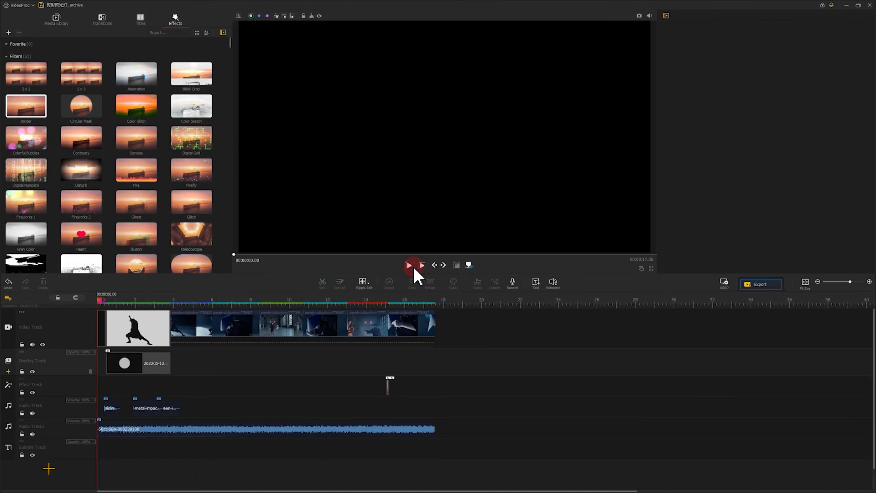
Play the finished spotlight intro with the silhouette opener and dance clips.
left_click(411, 266)
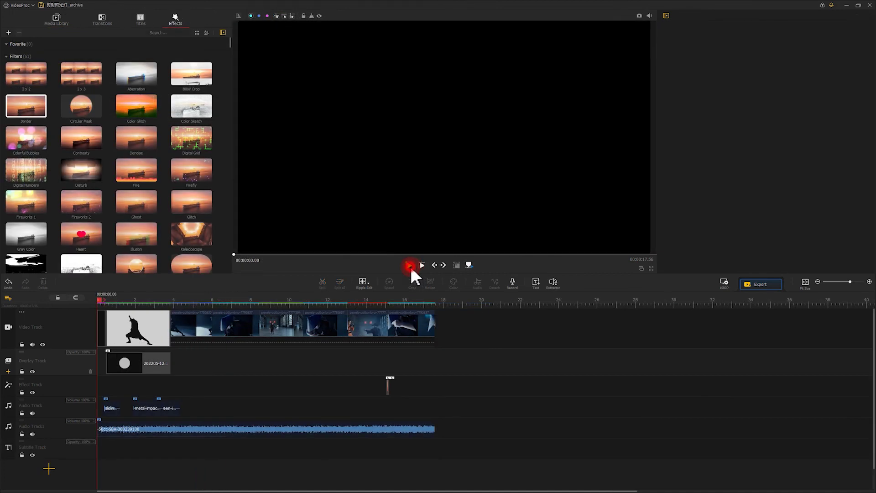